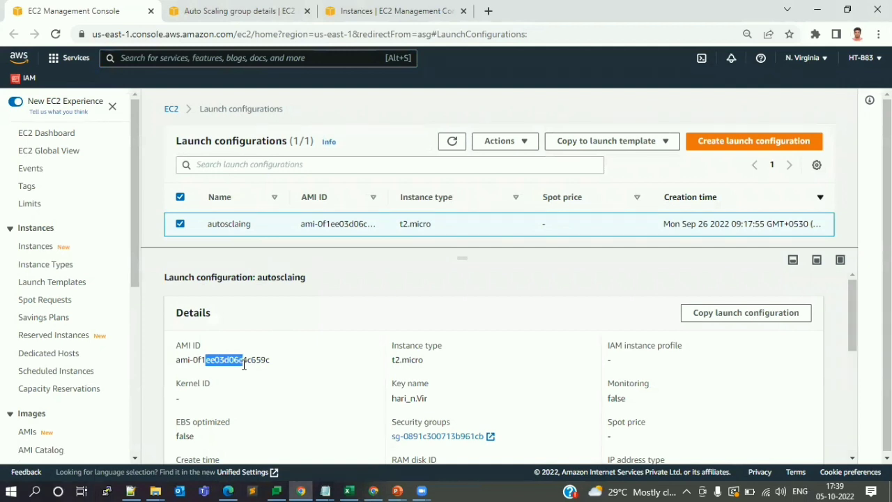
# Review the autosclaing launch configuration's AMI ID, instance type, key name, security group and storage volume settings.
pyautogui.click(394, 360)
pyautogui.moveTo(395, 360); pyautogui.dragTo(424, 360)
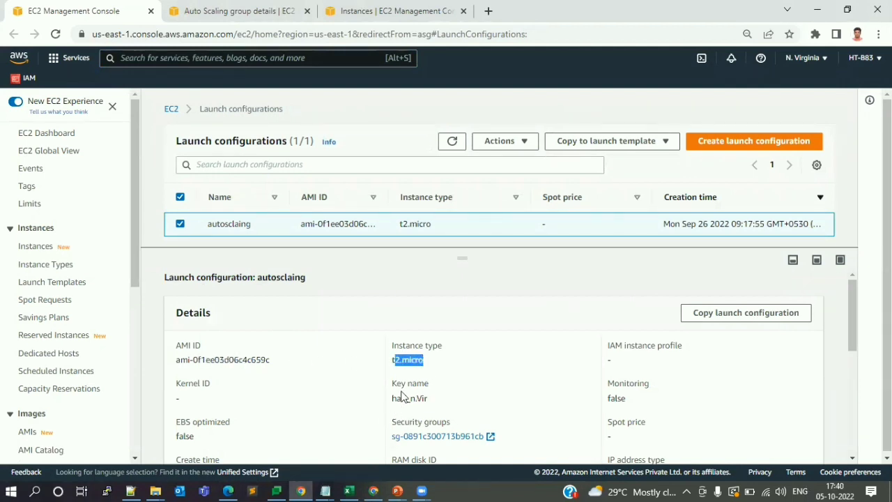
pyautogui.moveTo(396, 399); pyautogui.dragTo(427, 402)
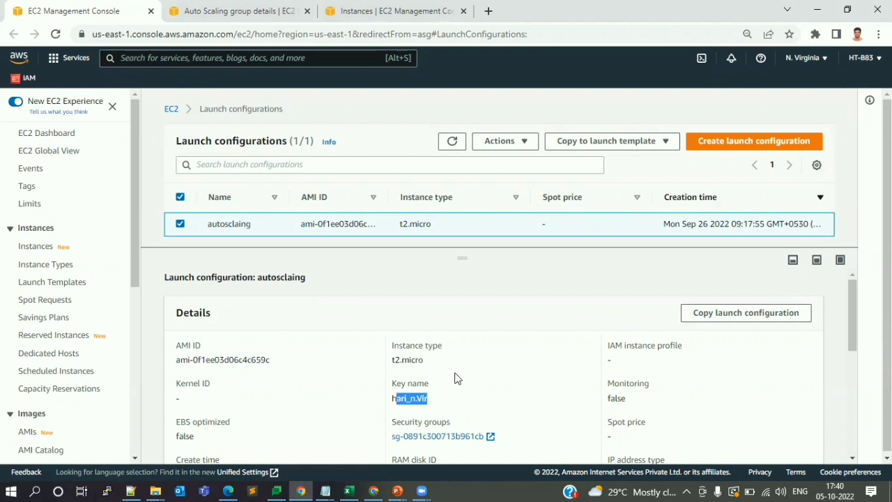
pyautogui.scroll(-3, 454, 376)
pyautogui.moveTo(506, 307); pyautogui.dragTo(440, 293)
pyautogui.scroll(-3, 300, 390)
pyautogui.scroll(2, 265, 407)
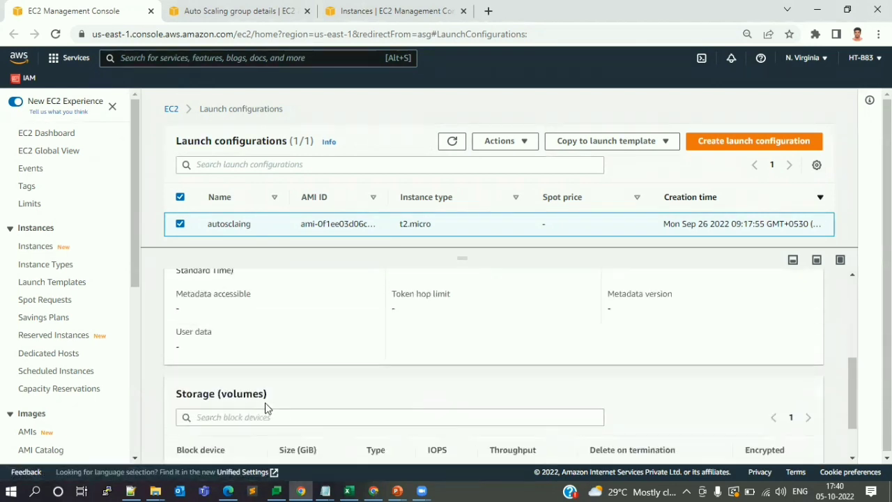
pyautogui.scroll(-2, 265, 411)
pyautogui.moveTo(268, 417); pyautogui.dragTo(519, 416)
pyautogui.scroll(10, 241, 386)
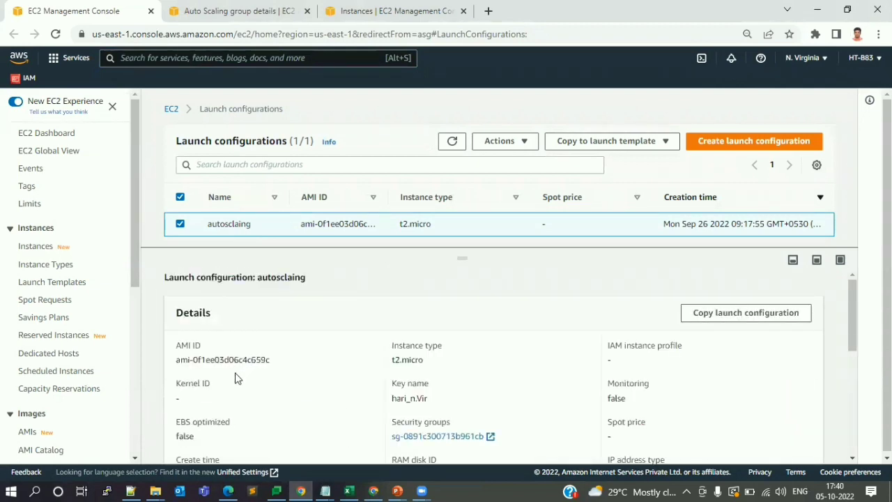
# Check the desired, minimum and maximum capacity in the hitech-as Auto Scaling group's details.
pyautogui.click(224, 9)
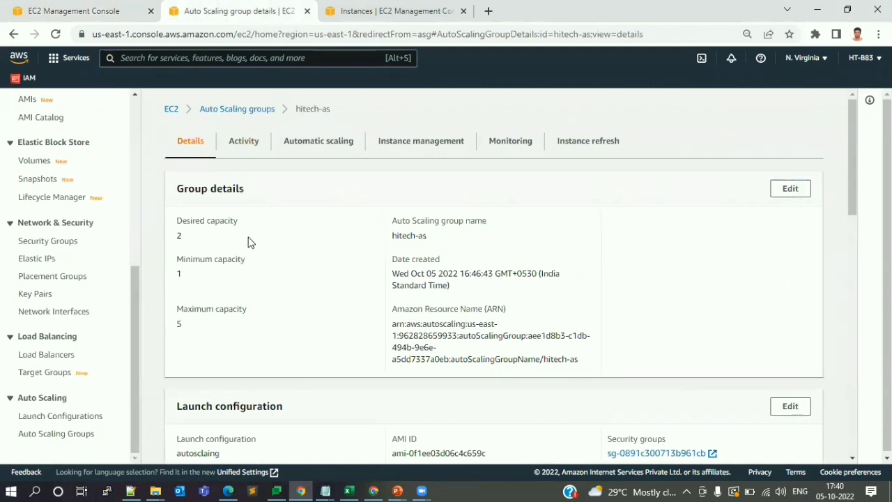
pyautogui.moveTo(191, 239); pyautogui.dragTo(176, 220)
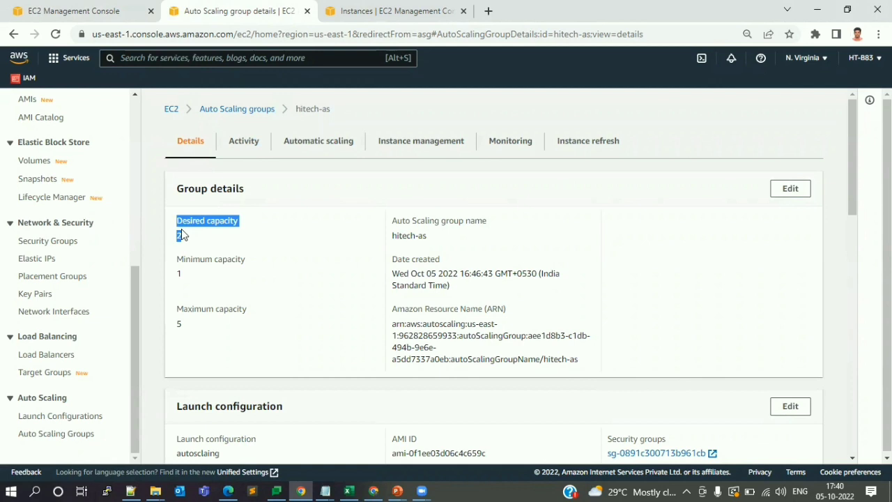
pyautogui.moveTo(179, 258)
pyautogui.mouseDown()
pyautogui.moveTo(185, 272)
pyautogui.moveTo(178, 270)
pyautogui.mouseUp()
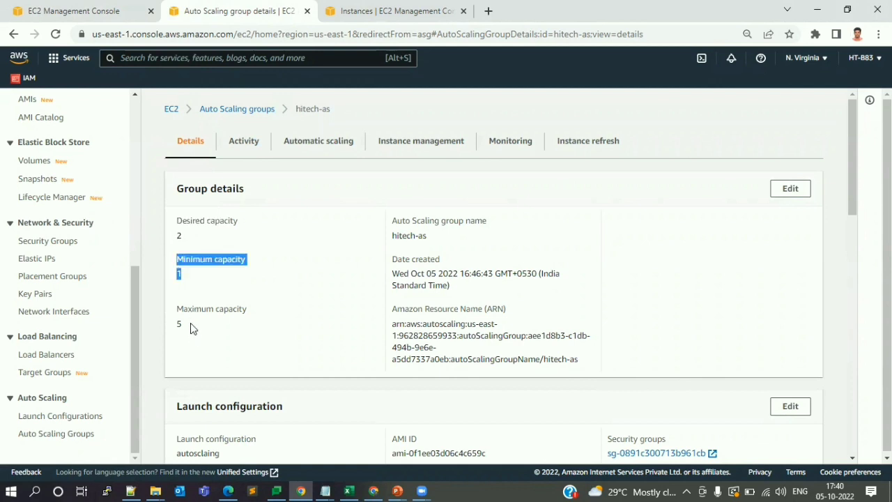
pyautogui.moveTo(182, 326); pyautogui.dragTo(178, 315)
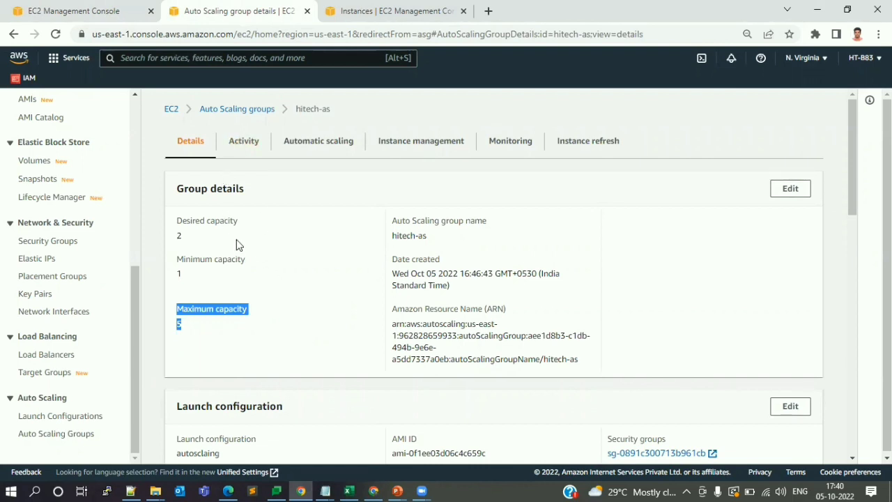
# Sort the EC2 instances list by name, refresh it and select the running unnamed instance to inspect its details.
pyautogui.click(365, 11)
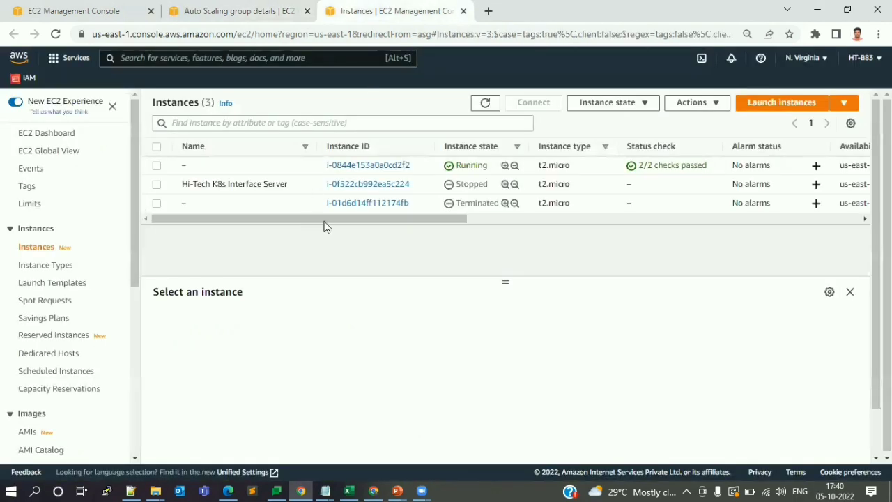
pyautogui.click(276, 146)
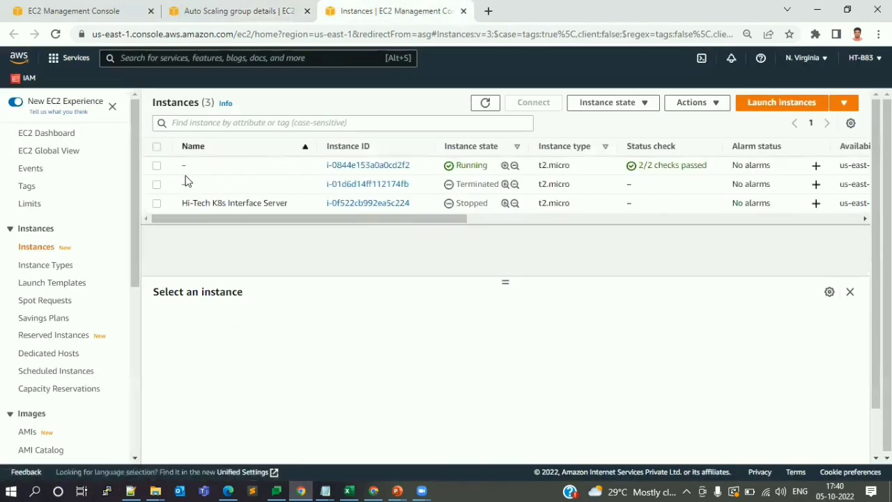
pyautogui.click(157, 165)
pyautogui.click(156, 184)
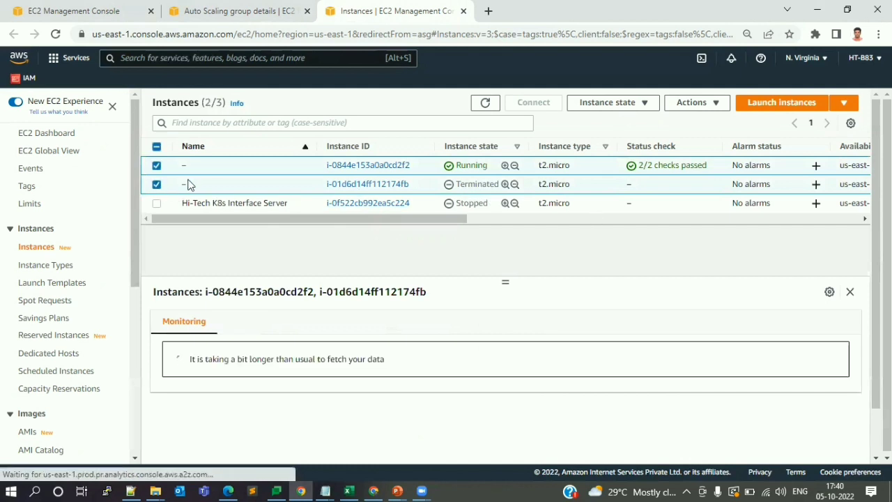
pyautogui.click(487, 106)
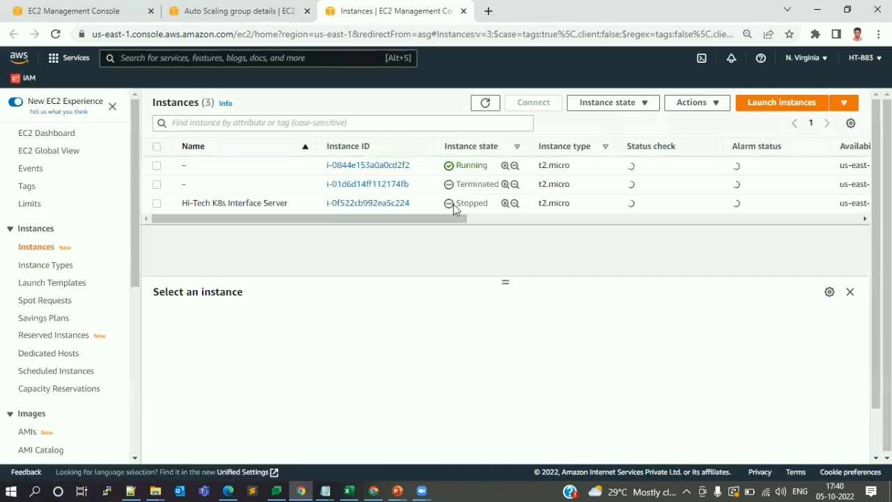
pyautogui.click(157, 166)
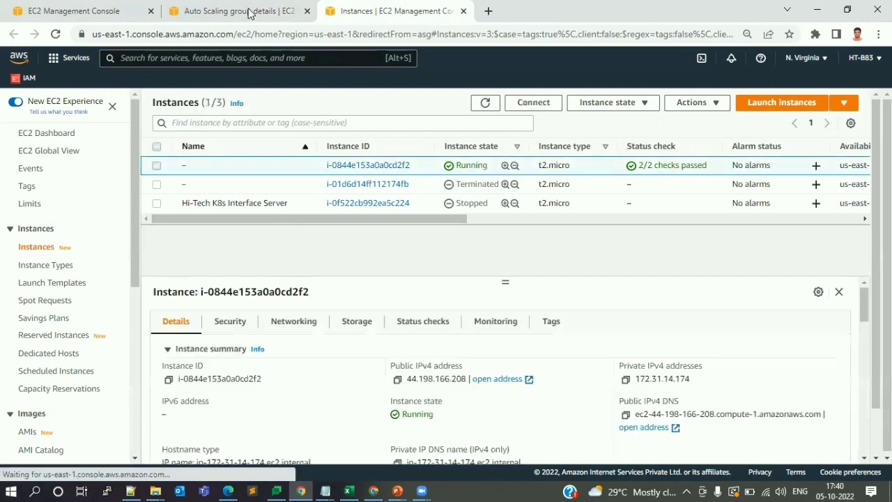
# Inspect the hitech-as group's instances and lifecycle hook, widening the hook's name and lifecycle transition columns to read them fully.
pyautogui.click(248, 11)
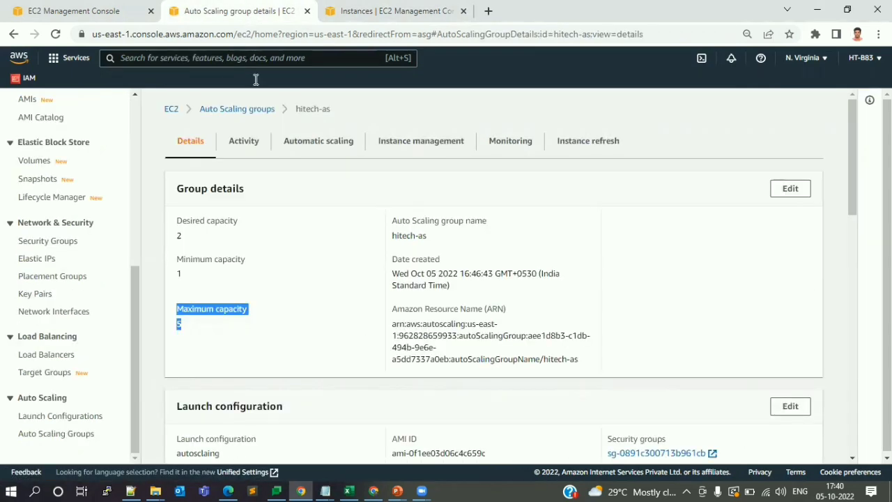
pyautogui.click(401, 152)
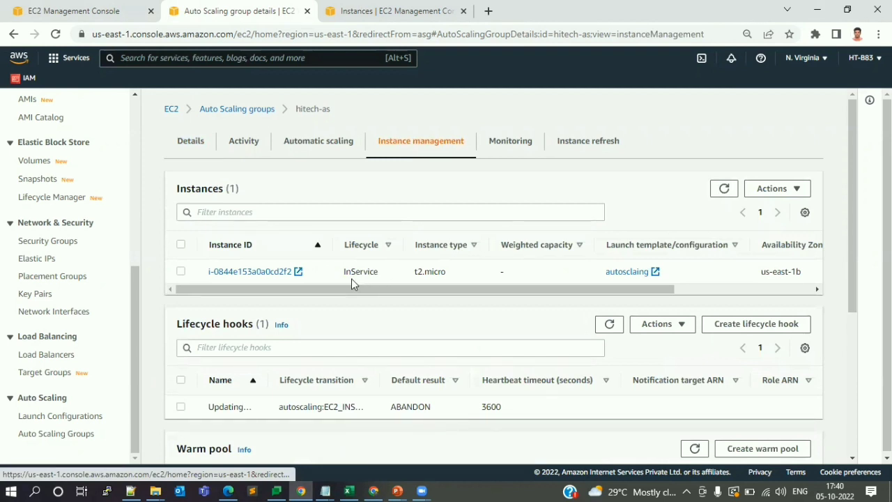
pyautogui.moveTo(228, 411); pyautogui.dragTo(408, 407)
pyautogui.doubleClick(410, 408)
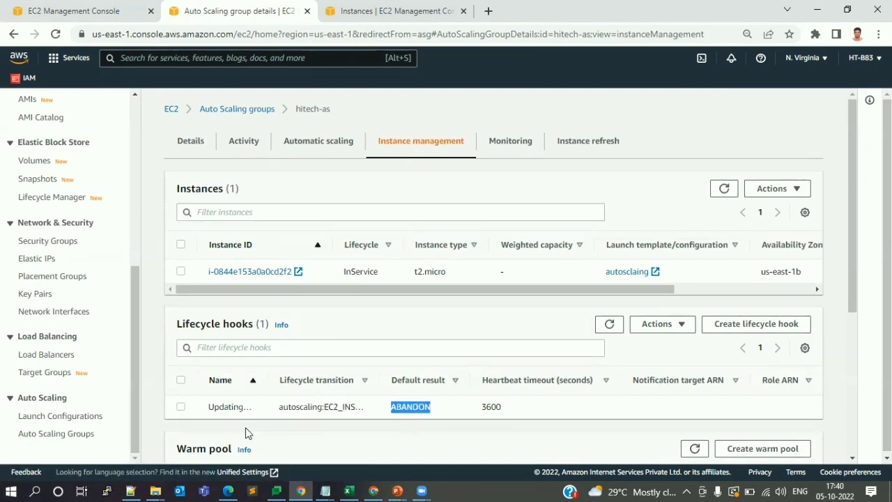
pyautogui.moveTo(277, 381); pyautogui.dragTo(296, 381)
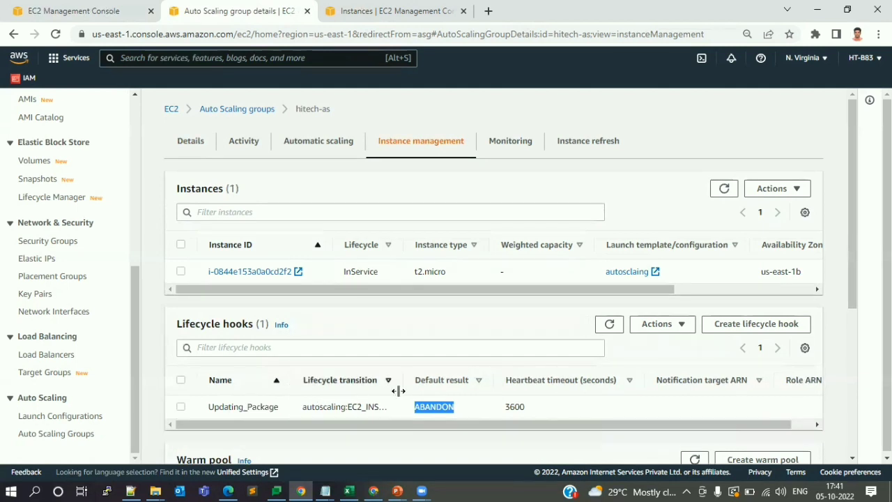
pyautogui.moveTo(397, 382); pyautogui.dragTo(502, 387)
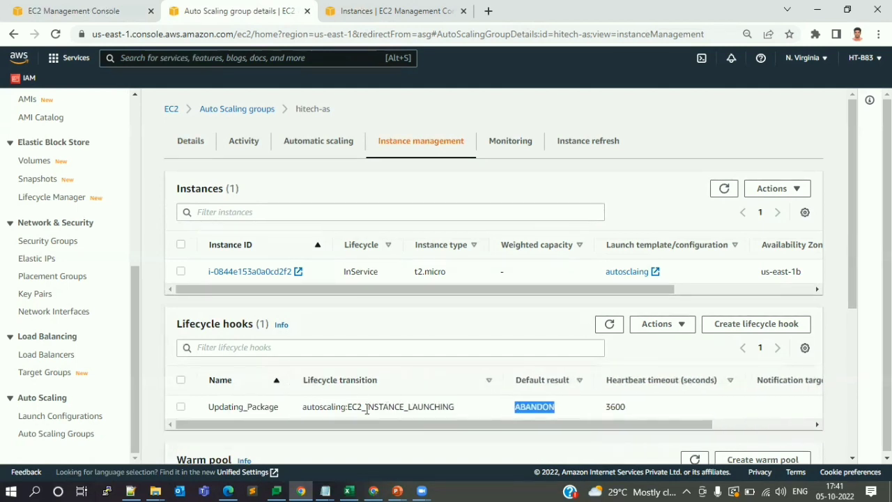
pyautogui.moveTo(381, 414); pyautogui.dragTo(483, 412)
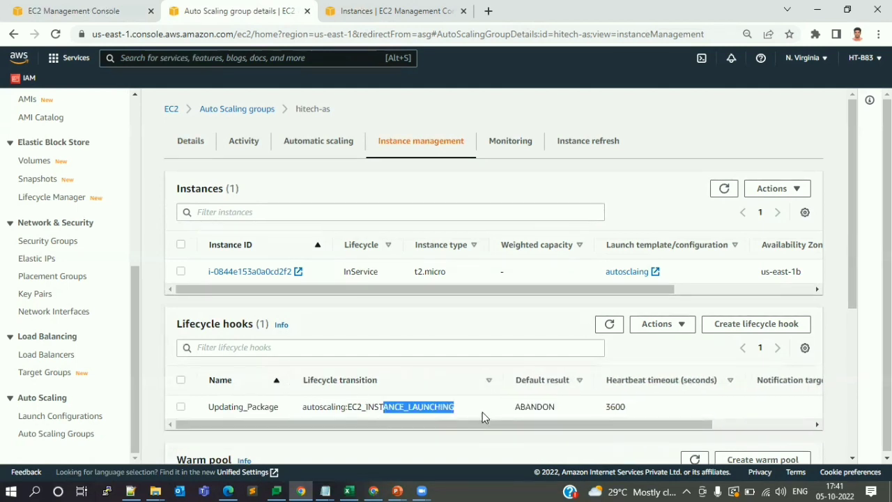
# Examine the hitech-as activity history's launch and termination entries with their capacity-change causes, and return to the group details.
pyautogui.click(241, 155)
pyautogui.scroll(-2, 299, 400)
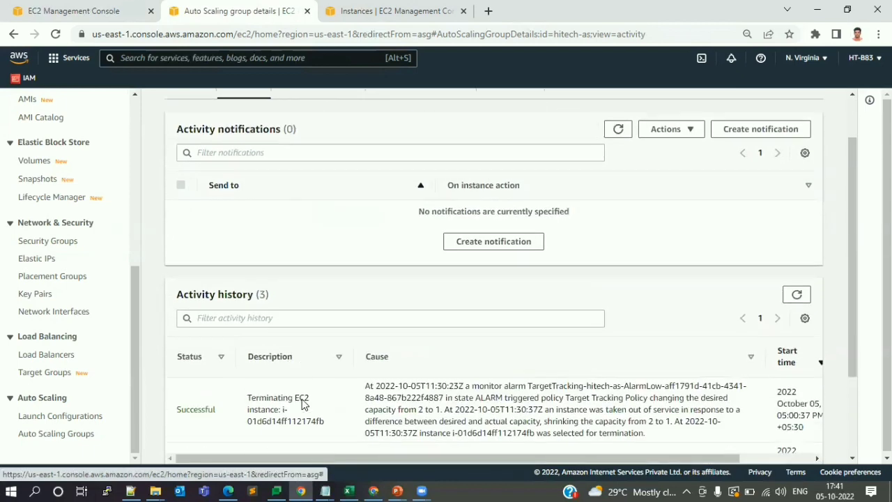
pyautogui.scroll(-2, 302, 399)
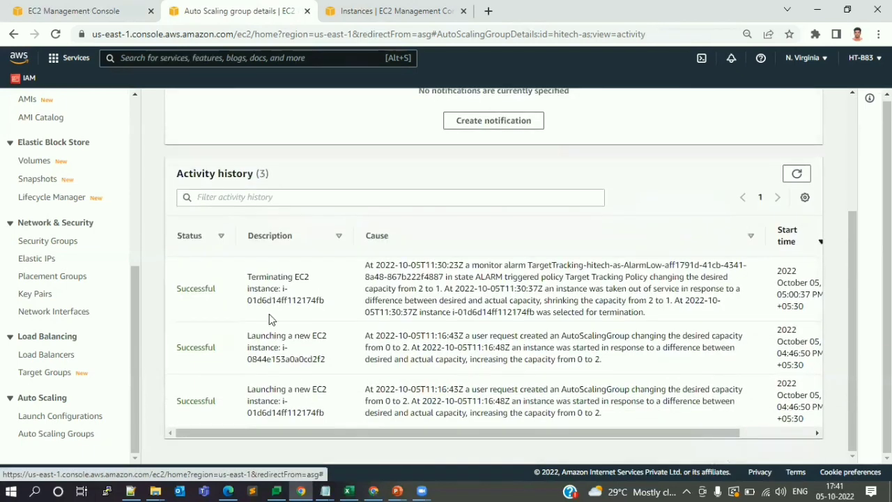
pyautogui.moveTo(261, 391); pyautogui.dragTo(302, 430)
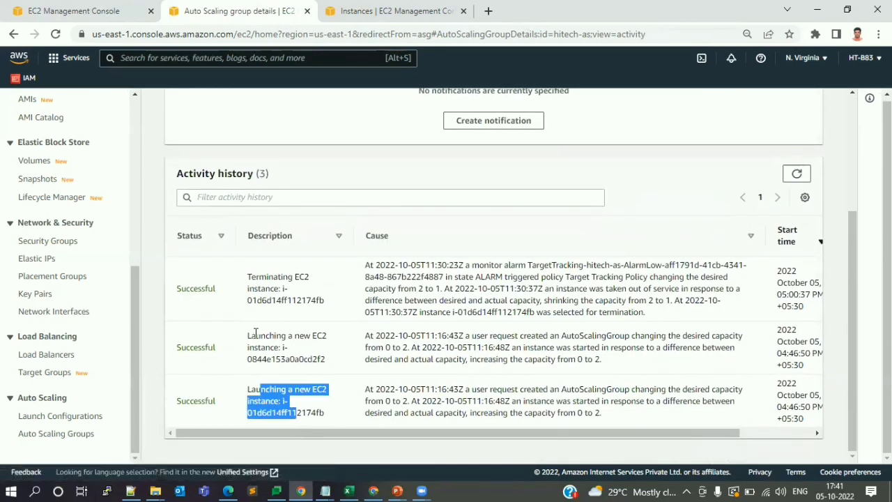
pyautogui.moveTo(256, 336); pyautogui.dragTo(282, 358)
pyautogui.moveTo(266, 278); pyautogui.dragTo(342, 314)
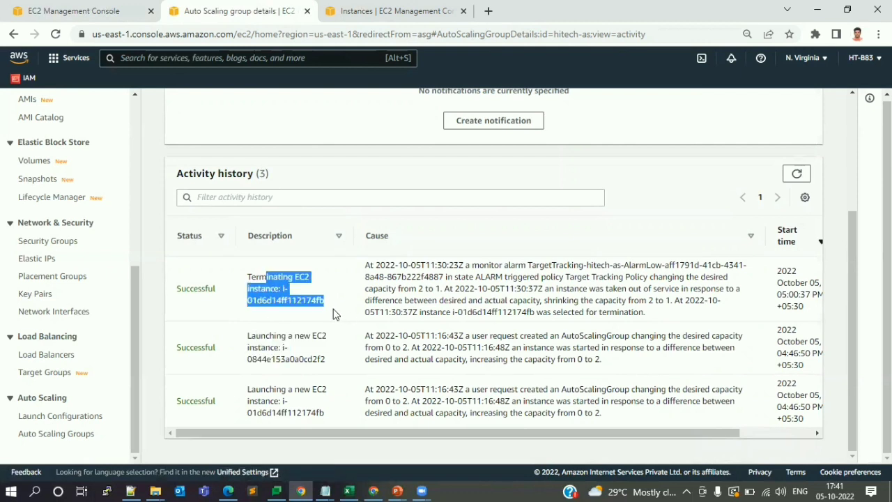
pyautogui.moveTo(478, 414); pyautogui.dragTo(601, 417)
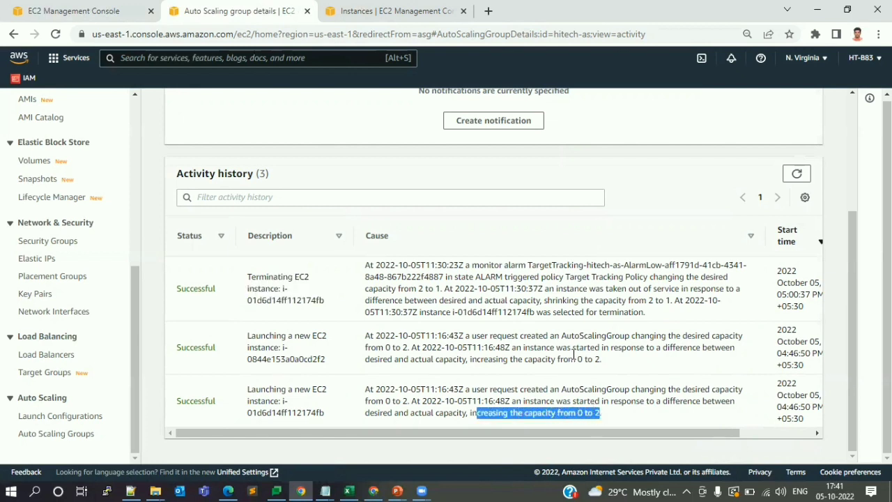
pyautogui.moveTo(576, 359); pyautogui.dragTo(599, 359)
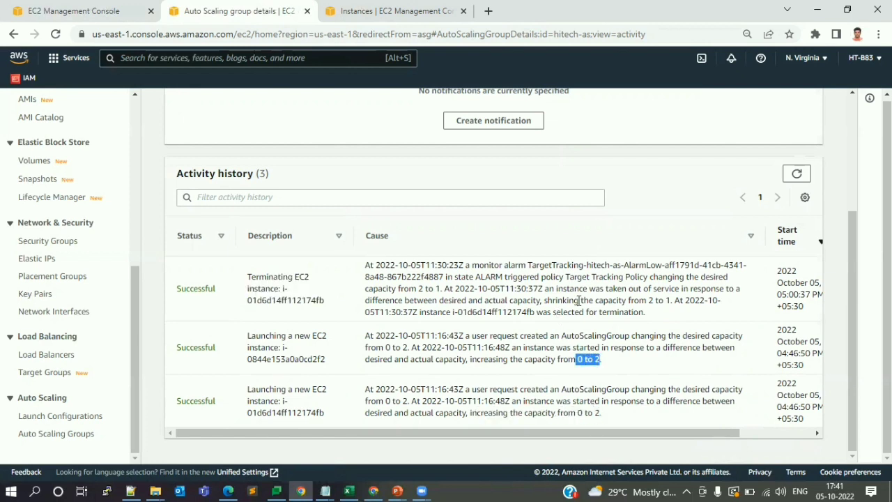
pyautogui.moveTo(548, 312); pyautogui.dragTo(646, 313)
pyautogui.scroll(3, 352, 362)
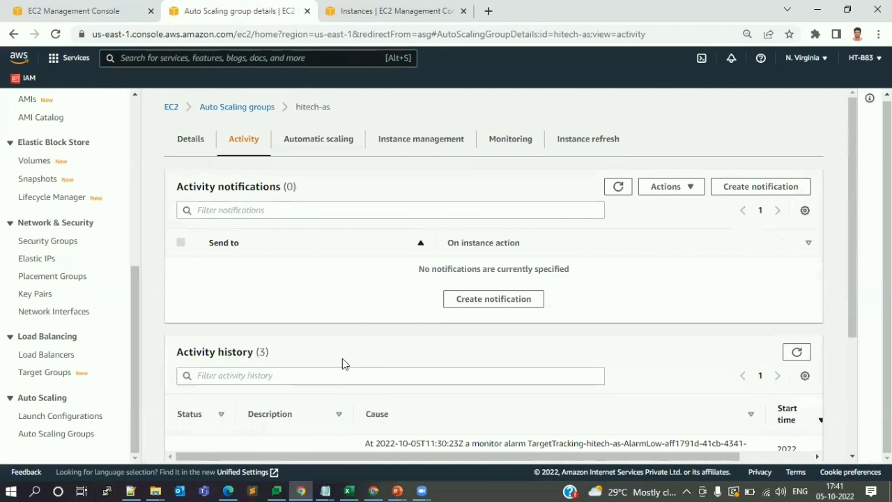
pyautogui.click(190, 155)
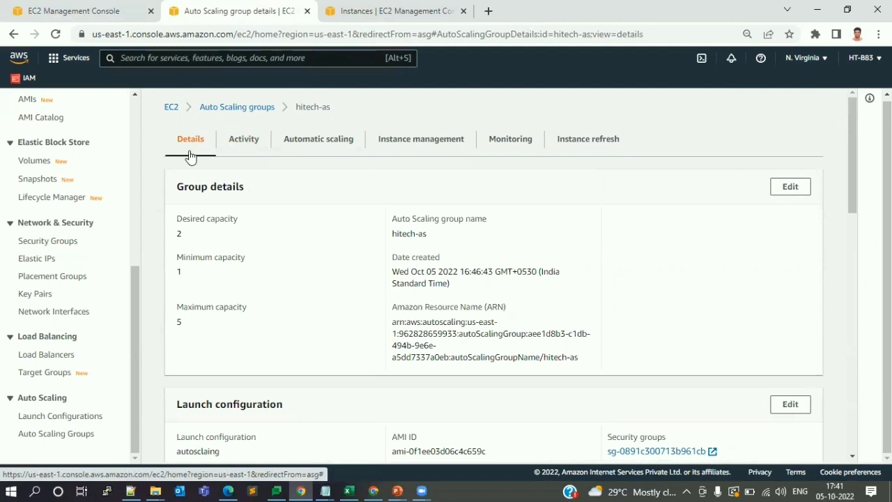
pyautogui.hotkey('alt', 'Tab')
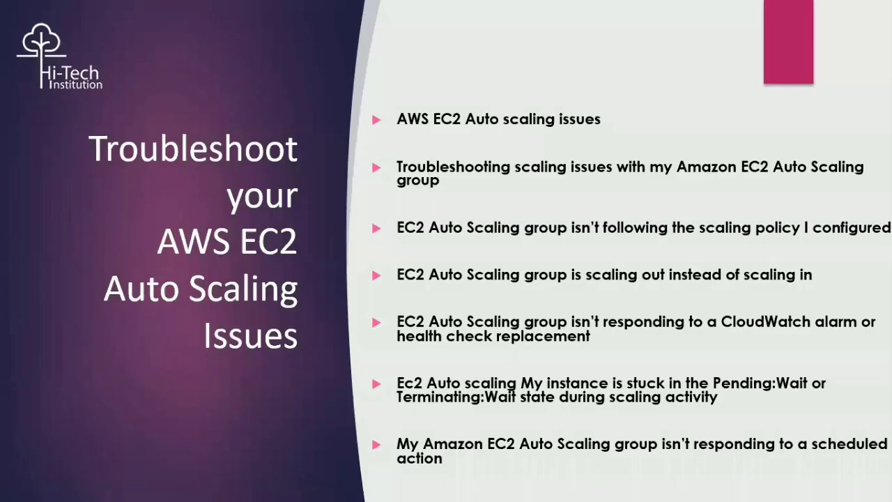
pyautogui.press('Right')
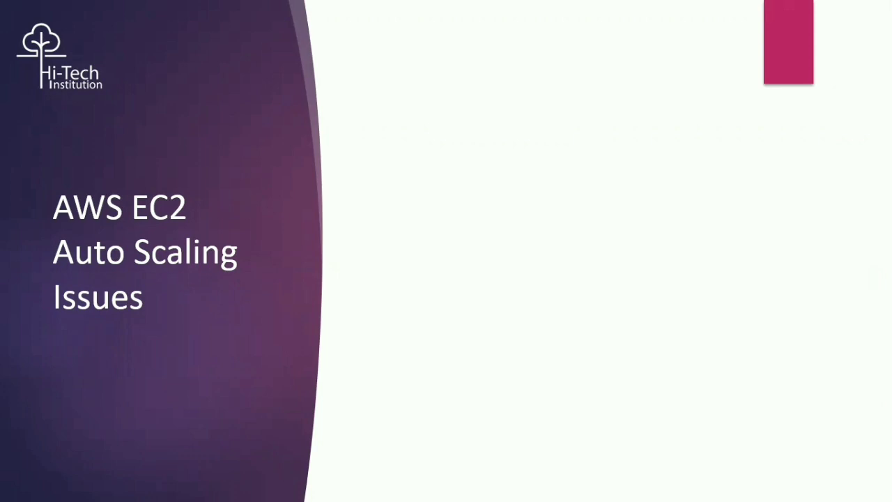
pyautogui.click(486, 227)
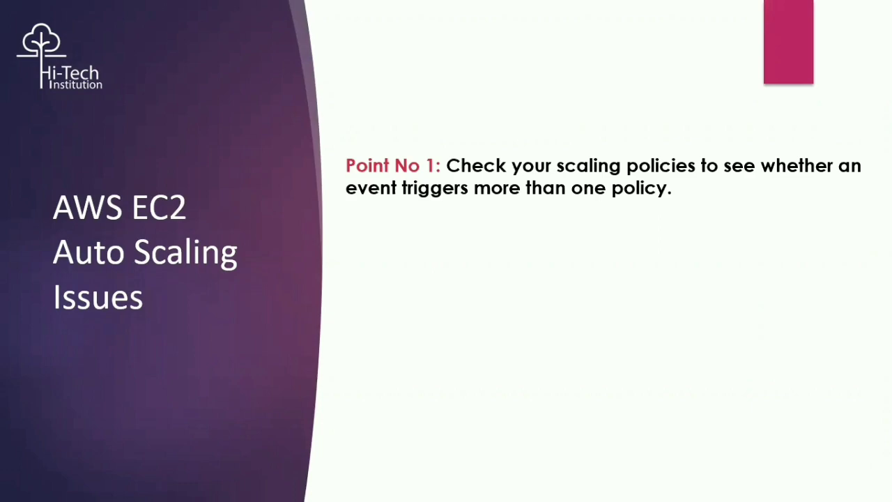
pyautogui.hotkey('alt', 'Tab')
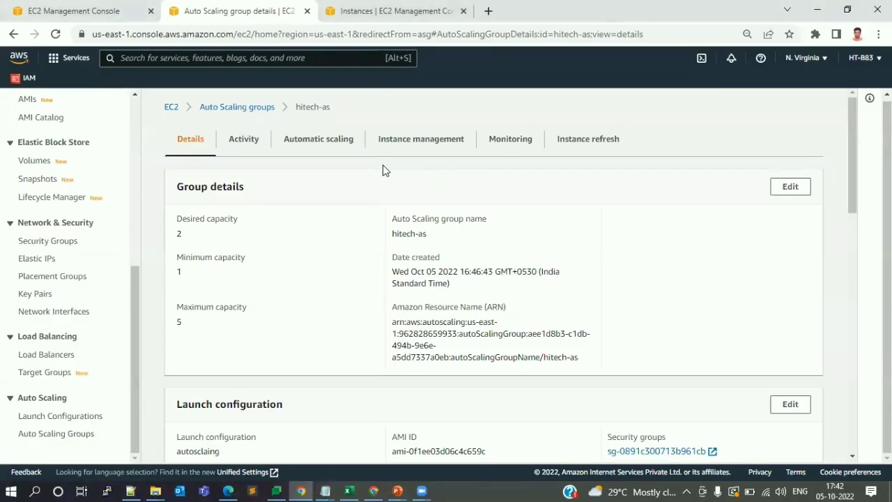
# Review the hitech-as group's dynamic scaling policy and its execution condition, and return to the group details.
pyautogui.click(310, 141)
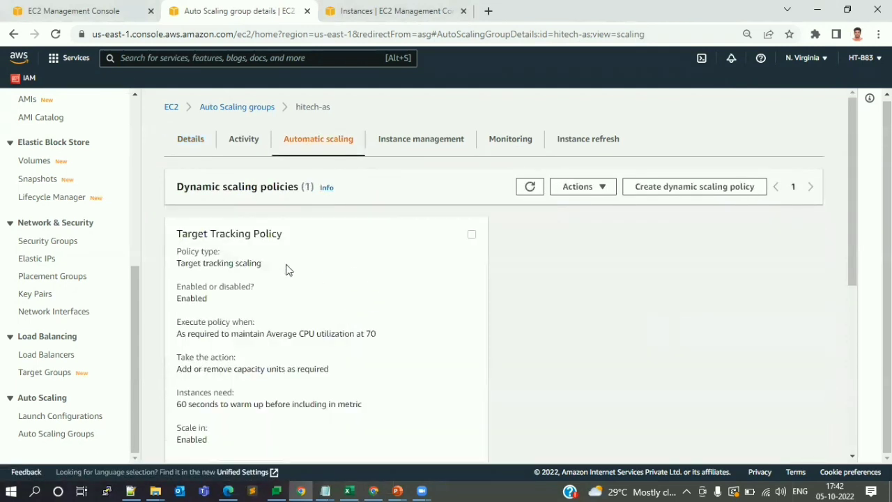
pyautogui.moveTo(216, 201); pyautogui.dragTo(277, 215)
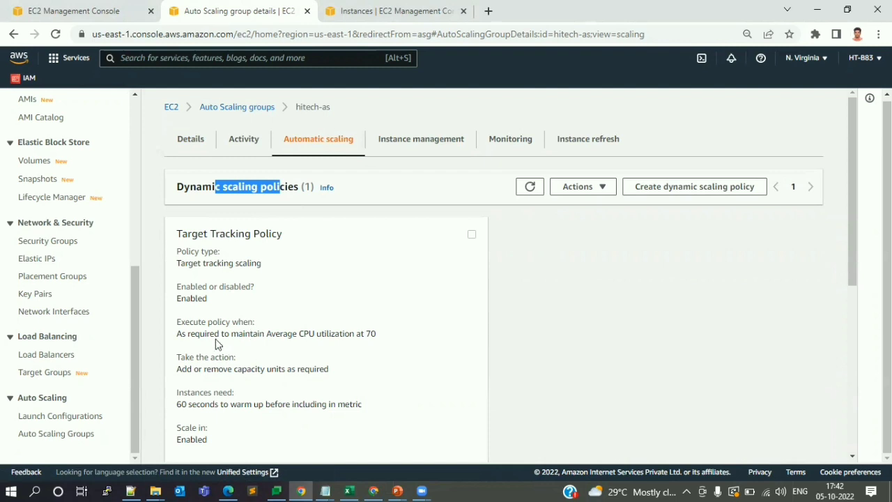
pyautogui.moveTo(200, 334); pyautogui.dragTo(381, 342)
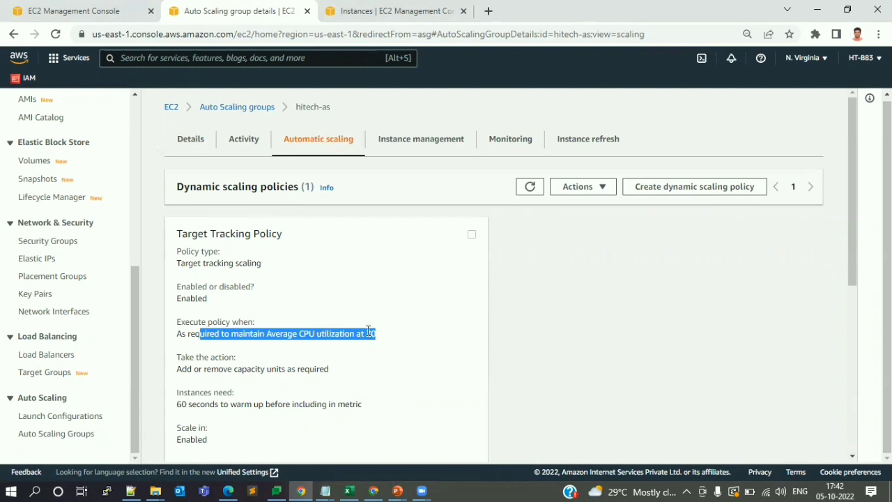
pyautogui.click(180, 142)
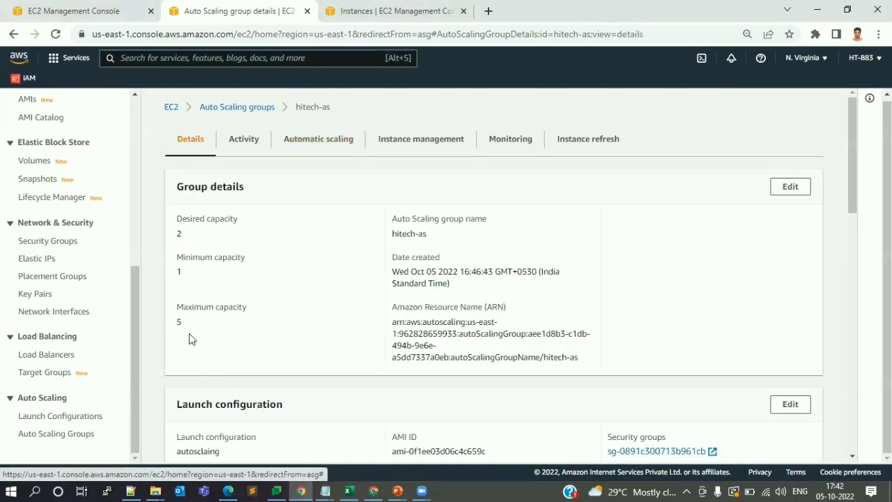
# Compare the hitech-as group's desired capacity with its maximum capacity in the group details.
pyautogui.moveTo(185, 325); pyautogui.dragTo(179, 307)
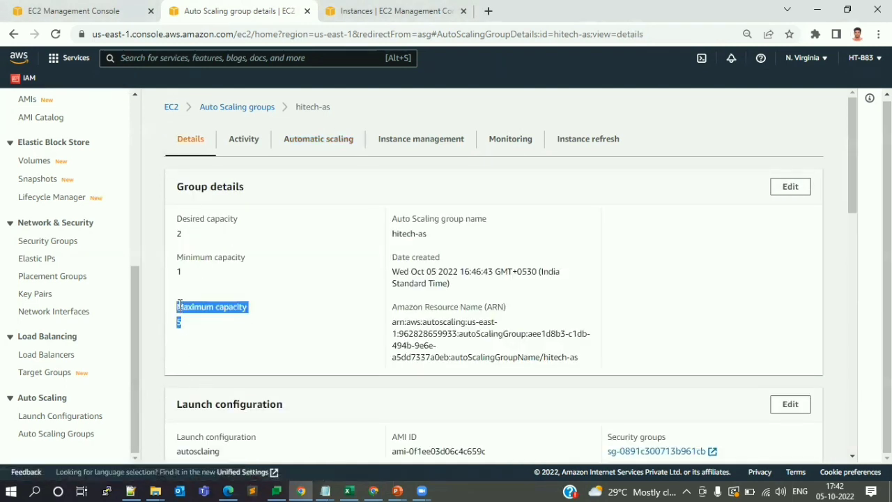
pyautogui.moveTo(180, 244); pyautogui.dragTo(176, 214)
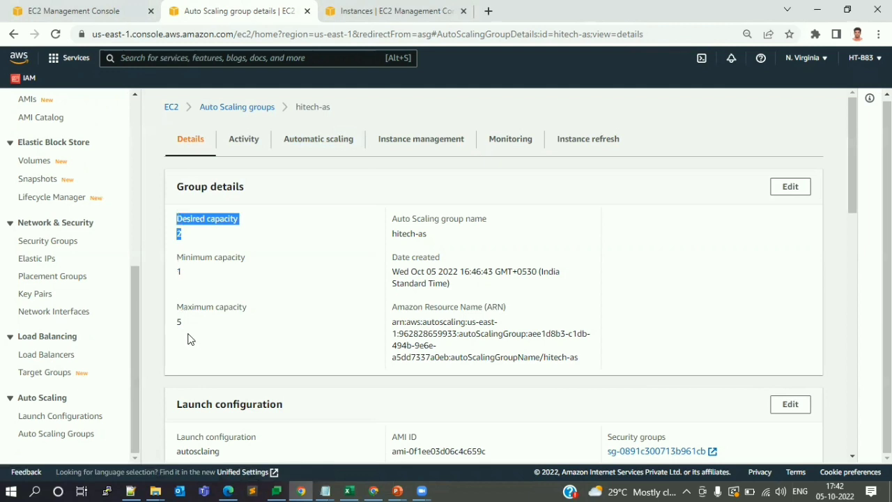
pyautogui.moveTo(186, 347); pyautogui.dragTo(170, 302)
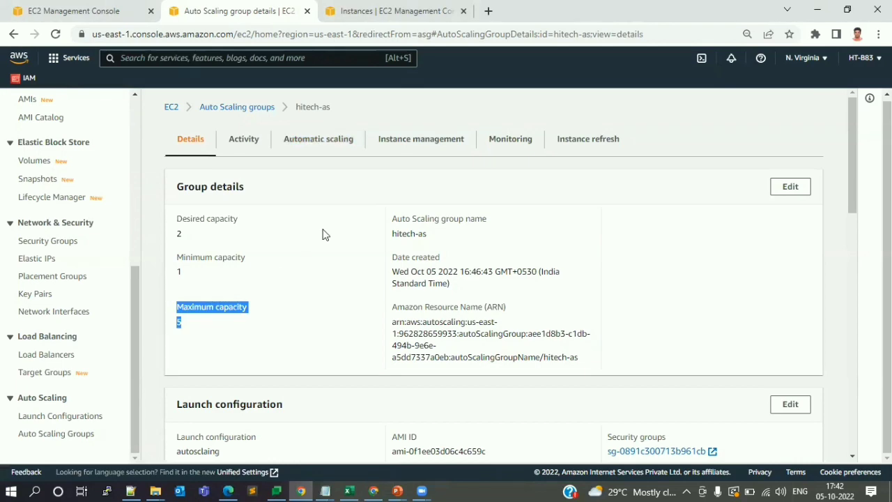
# Examine the average CPU utilization condition that executes the hitech-as group's target tracking policy.
pyautogui.click(311, 146)
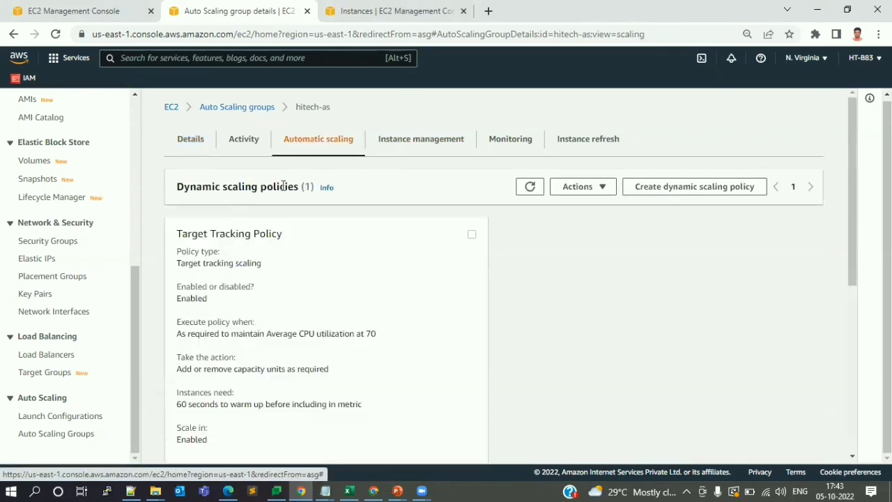
pyautogui.moveTo(382, 337); pyautogui.dragTo(330, 334)
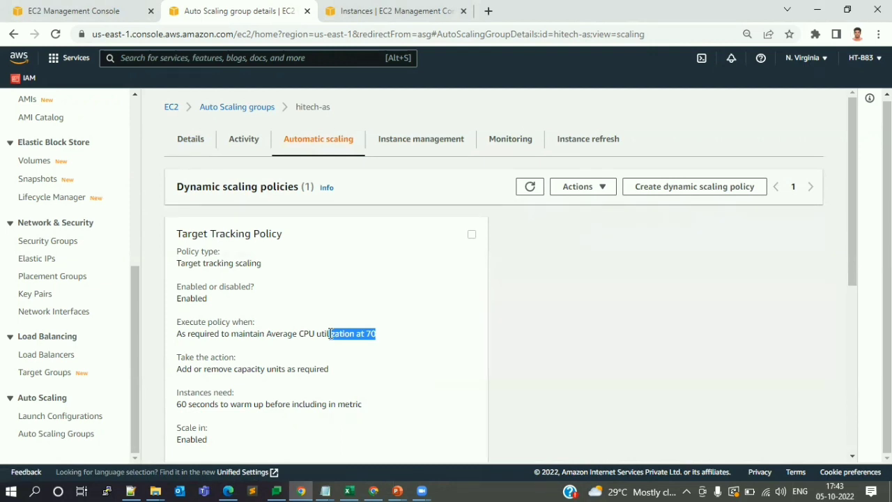
pyautogui.moveTo(331, 333); pyautogui.dragTo(329, 333)
pyautogui.moveTo(386, 333); pyautogui.dragTo(304, 333)
# Switch to the PowerPoint slideshow, reveal the second troubleshooting point and return to the AWS console.
pyautogui.hotkey('alt', 'Tab')
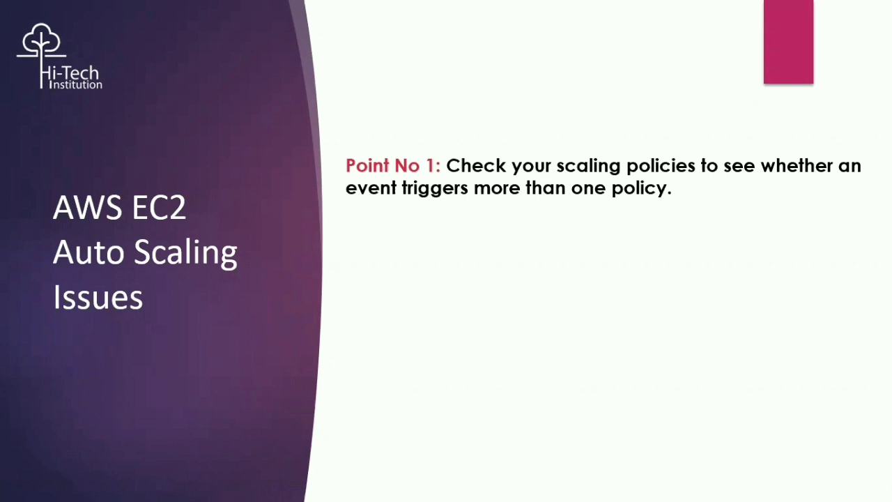
pyautogui.click(667, 323)
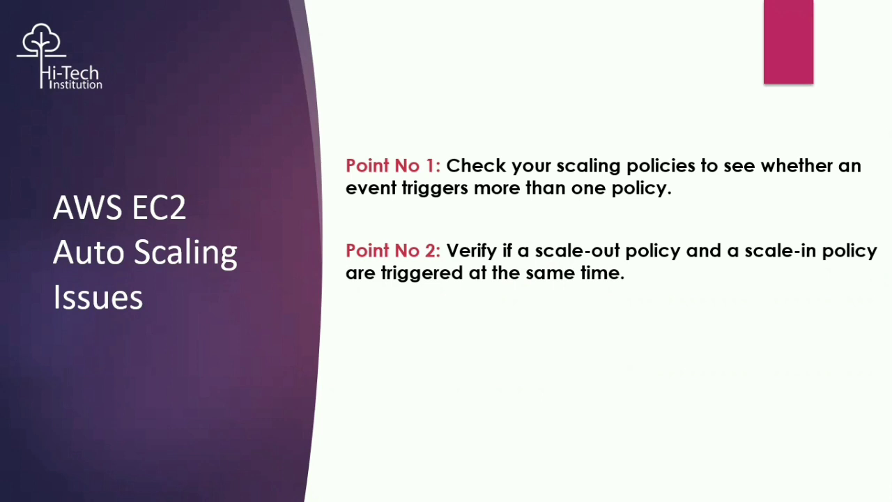
pyautogui.hotkey('alt', 'Tab')
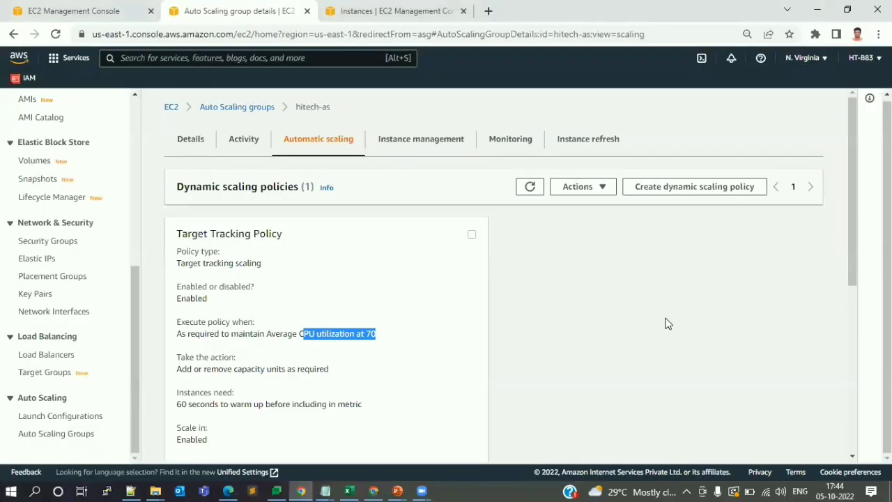
# Examine the target tracking policy's capacity action, CPU condition and scale-in setting, and briefly check them against the PowerPoint slide.
pyautogui.click(298, 354)
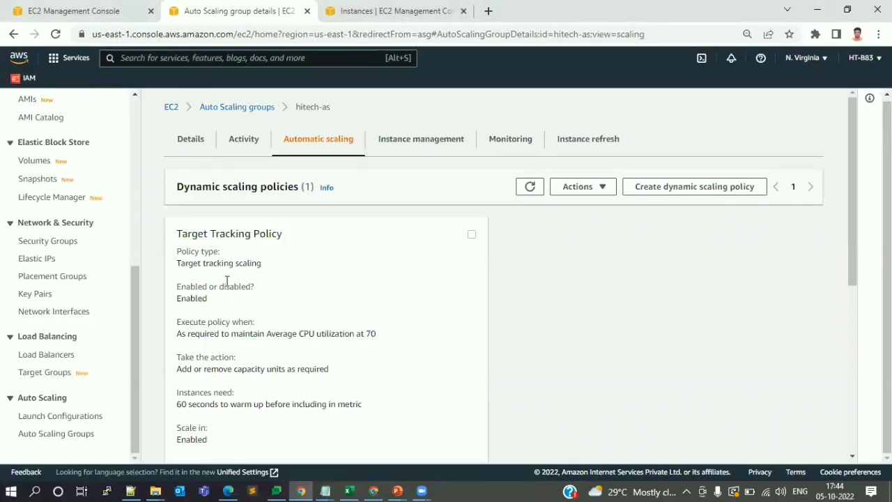
pyautogui.moveTo(226, 281); pyautogui.dragTo(278, 361)
pyautogui.click(235, 396)
pyautogui.moveTo(204, 375); pyautogui.dragTo(332, 377)
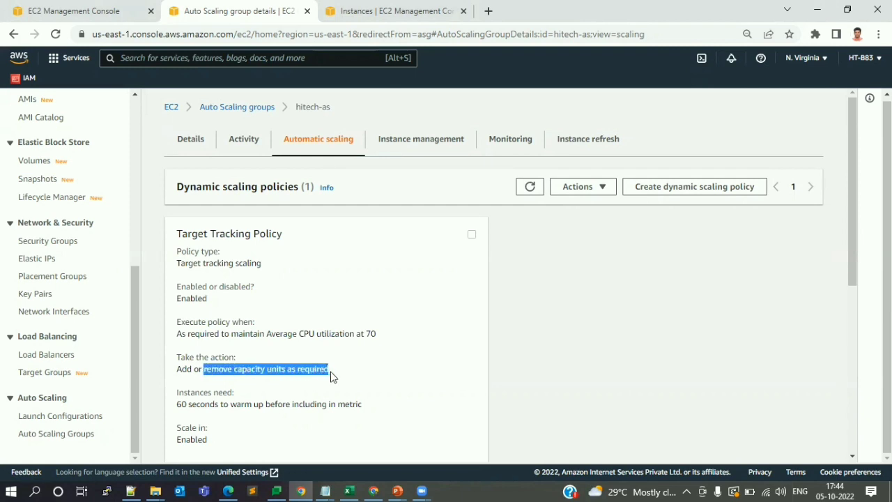
pyautogui.scroll(-1, 331, 376)
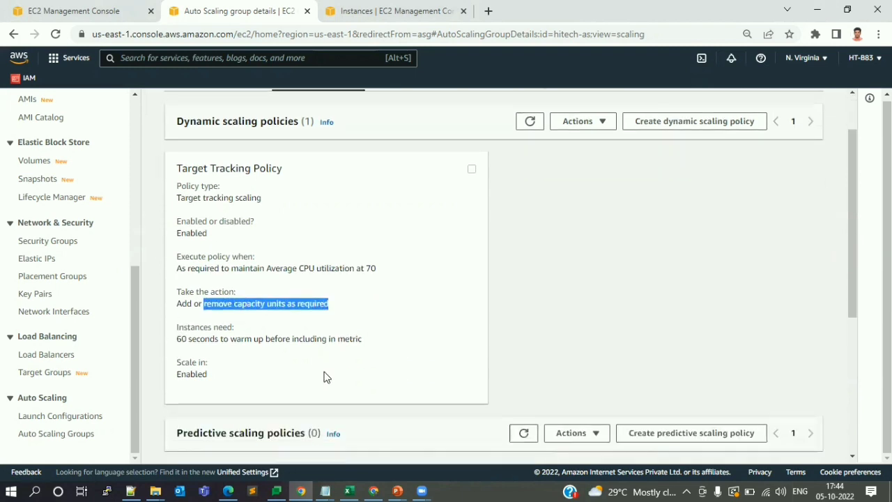
pyautogui.moveTo(207, 382); pyautogui.dragTo(177, 361)
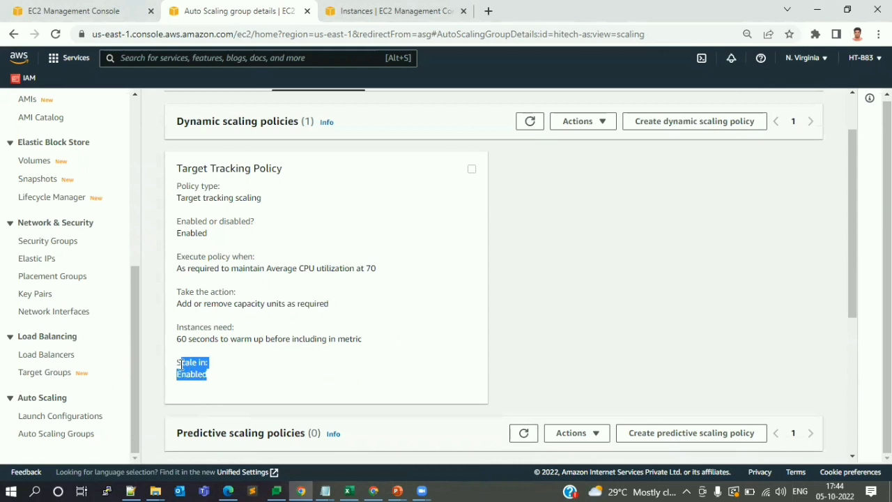
pyautogui.scroll(1, 209, 369)
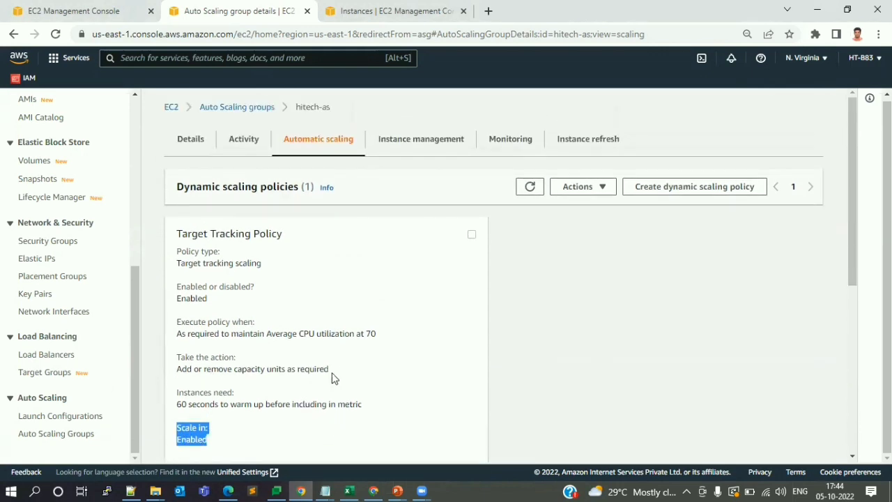
pyautogui.moveTo(381, 338); pyautogui.dragTo(299, 339)
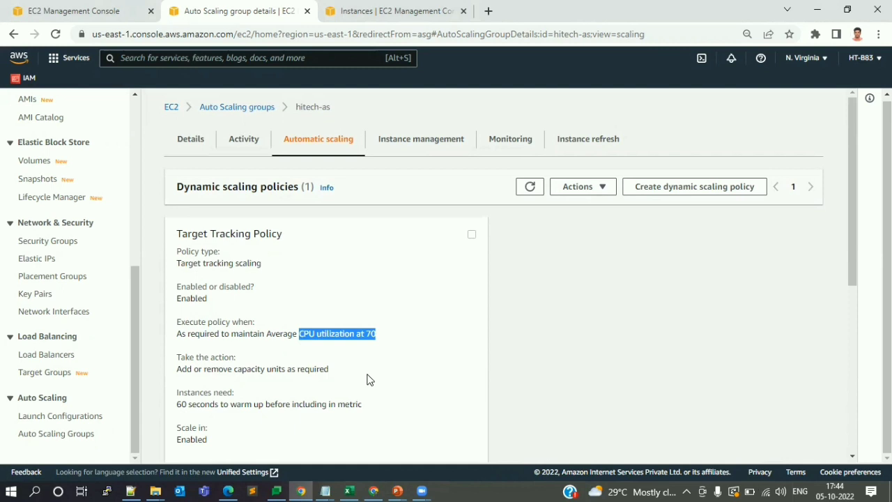
pyautogui.doubleClick(188, 438)
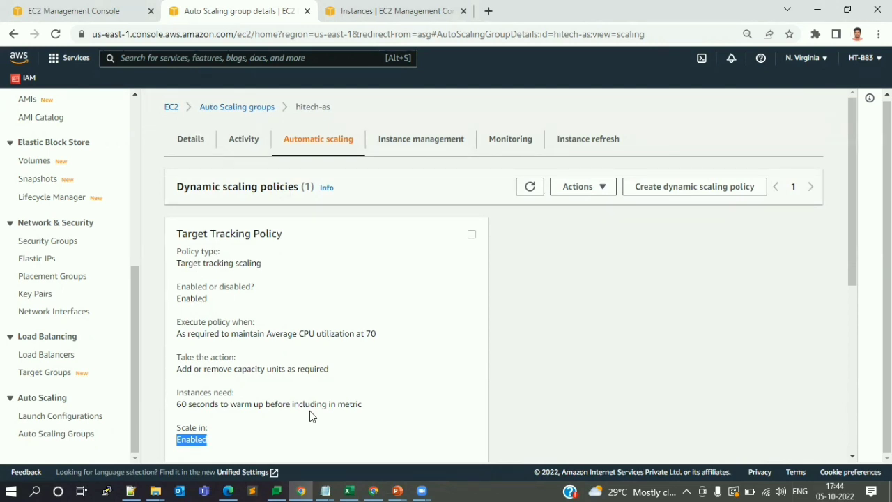
pyautogui.hotkey('alt', 'Tab')
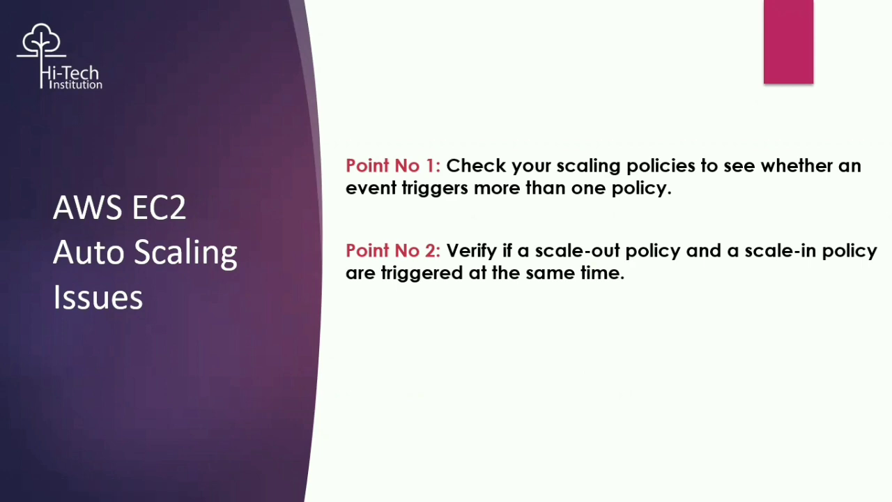
pyautogui.hotkey('alt', 'Tab')
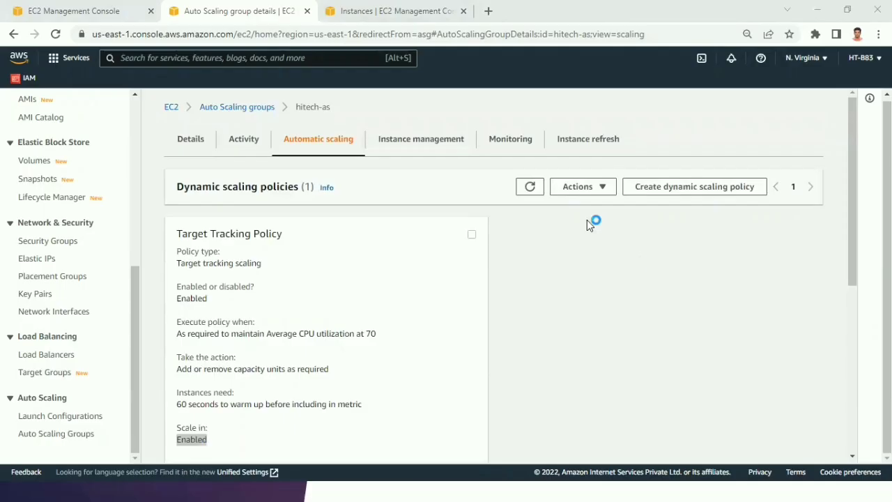
# Examine the capacity increases given as causes of the two instance launches in the hitech-as activity history.
pyautogui.click(244, 147)
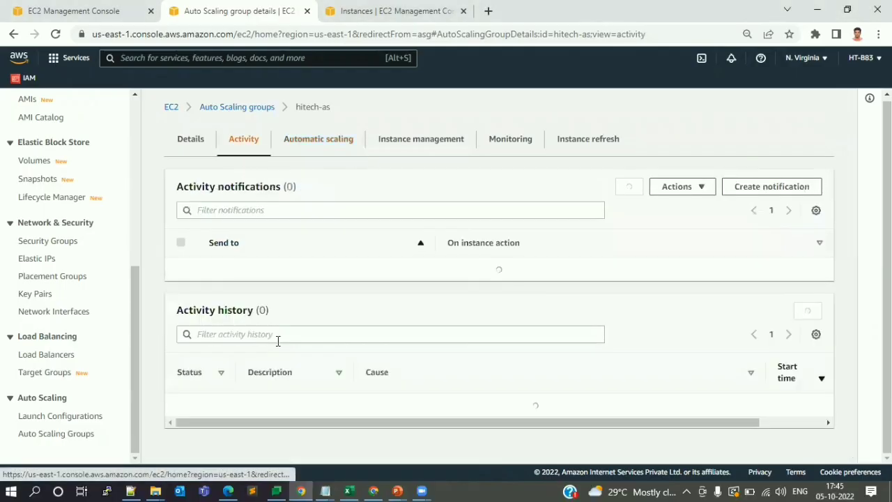
pyautogui.scroll(-2, 317, 331)
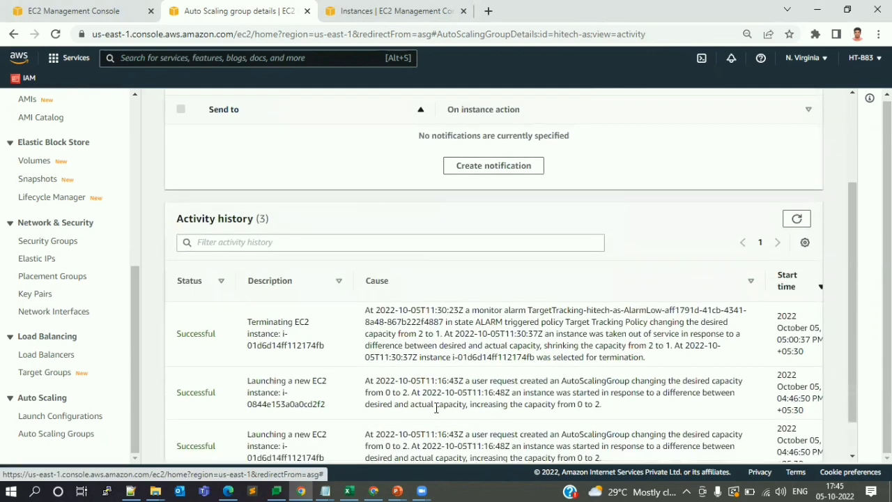
pyautogui.scroll(-1, 481, 395)
pyautogui.moveTo(572, 414); pyautogui.dragTo(603, 416)
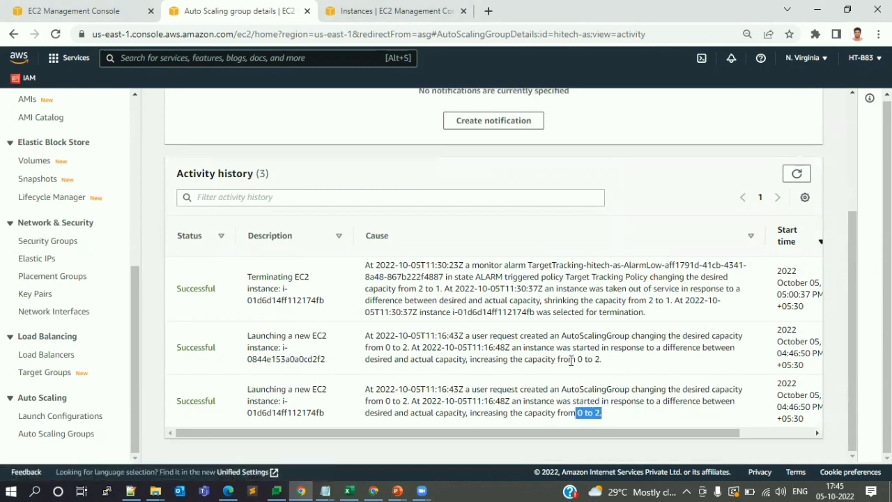
pyautogui.moveTo(569, 360); pyautogui.dragTo(601, 359)
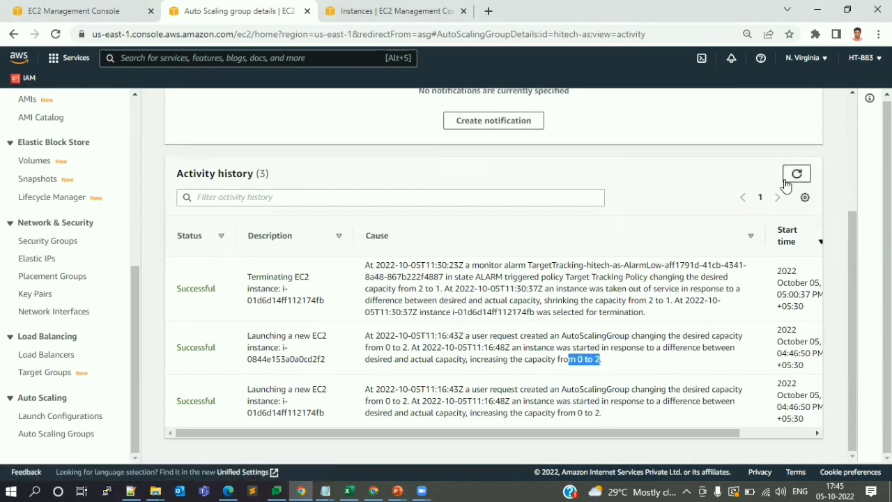
# Read the alarm, triggered policy and capacity change behind the instance termination entry in the activity history.
pyautogui.scroll(3, 790, 185)
pyautogui.scroll(-3, 517, 369)
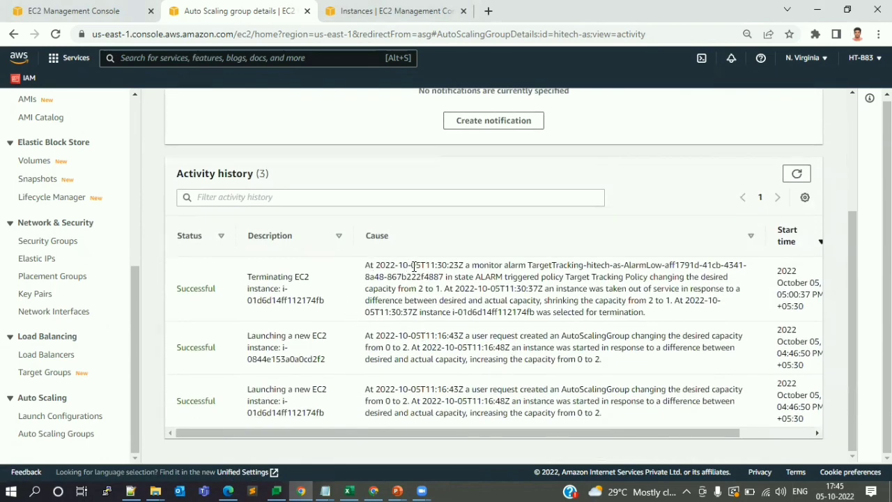
pyautogui.moveTo(402, 266); pyautogui.dragTo(673, 265)
pyautogui.moveTo(598, 293); pyautogui.dragTo(495, 278)
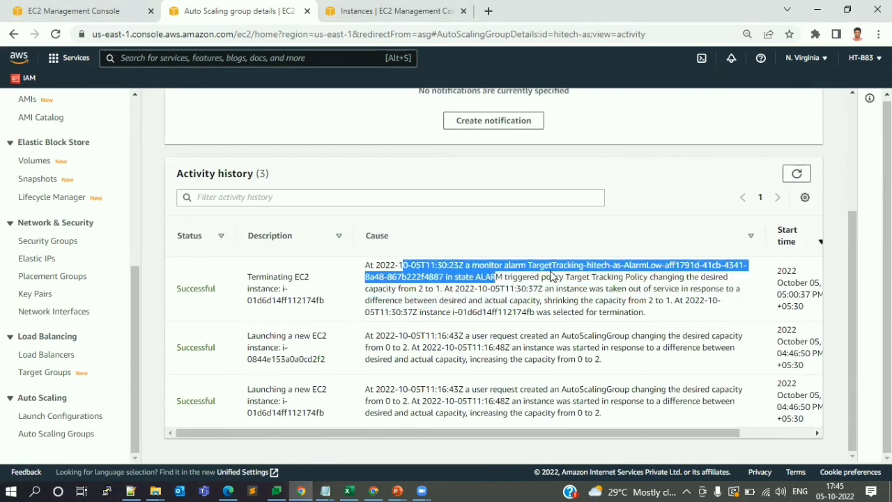
pyautogui.click(398, 303)
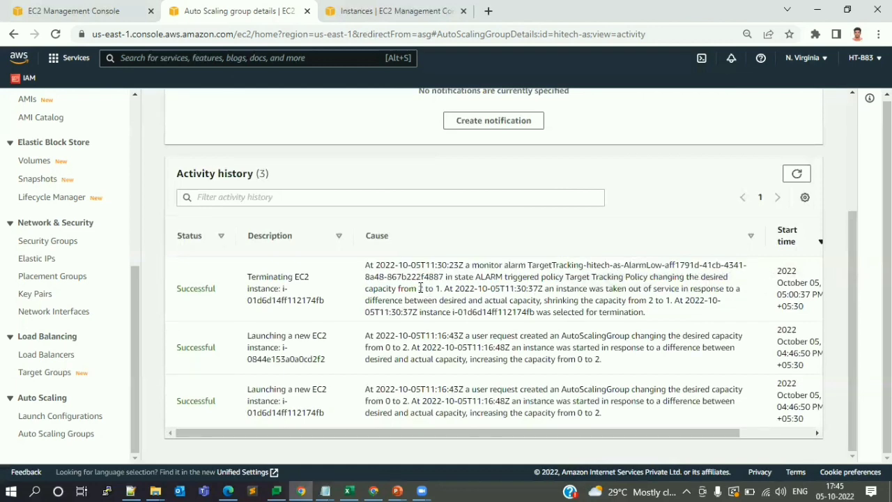
pyautogui.moveTo(418, 288); pyautogui.dragTo(439, 289)
# Review the hitech-as group's automatic scaling policies again and switch back to the PowerPoint slideshow.
pyautogui.scroll(3, 360, 356)
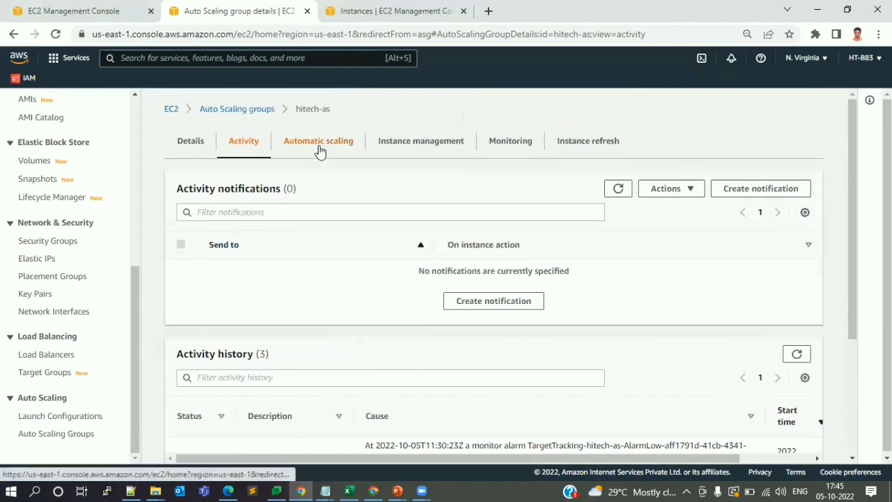
pyautogui.click(321, 147)
pyautogui.scroll(-2, 298, 322)
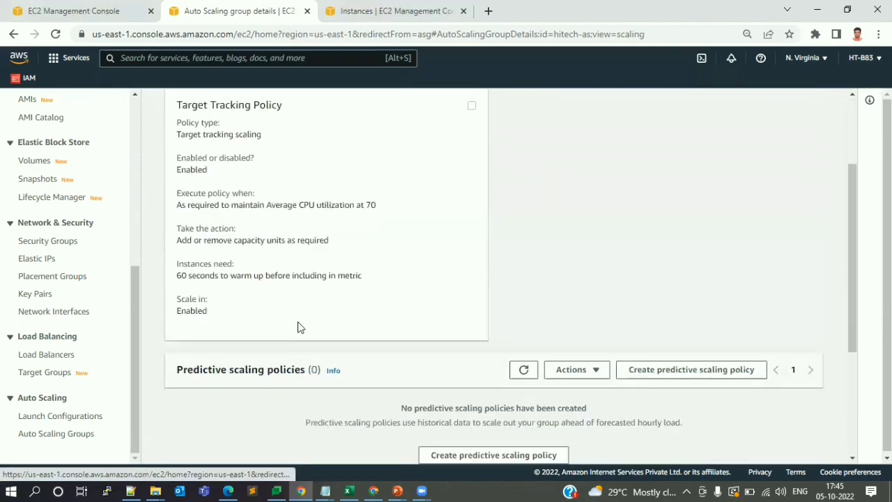
pyautogui.scroll(2, 298, 321)
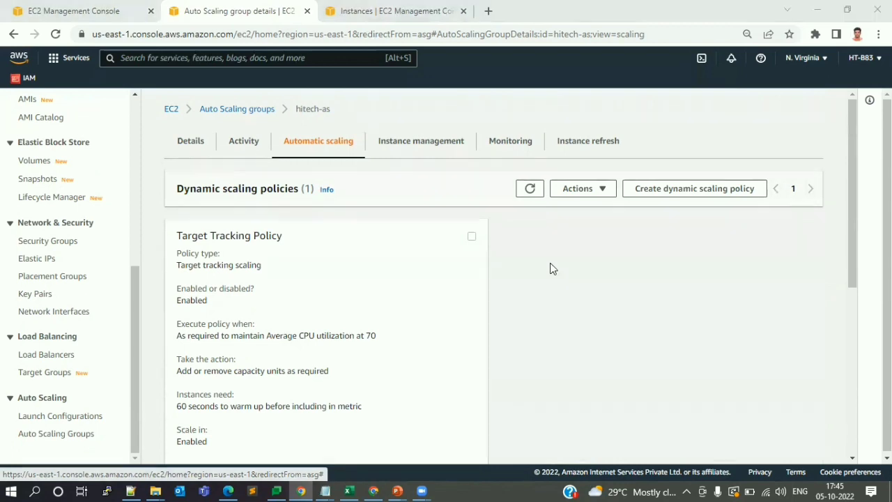
pyautogui.hotkey('alt', 'Tab')
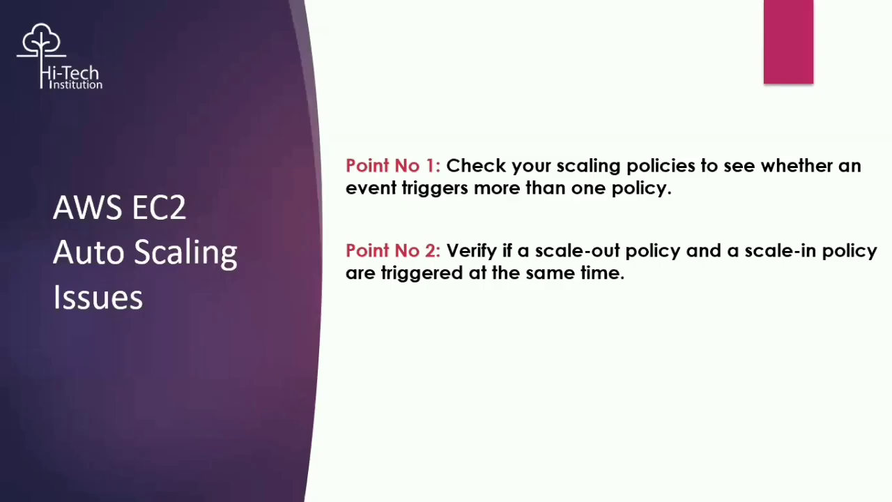
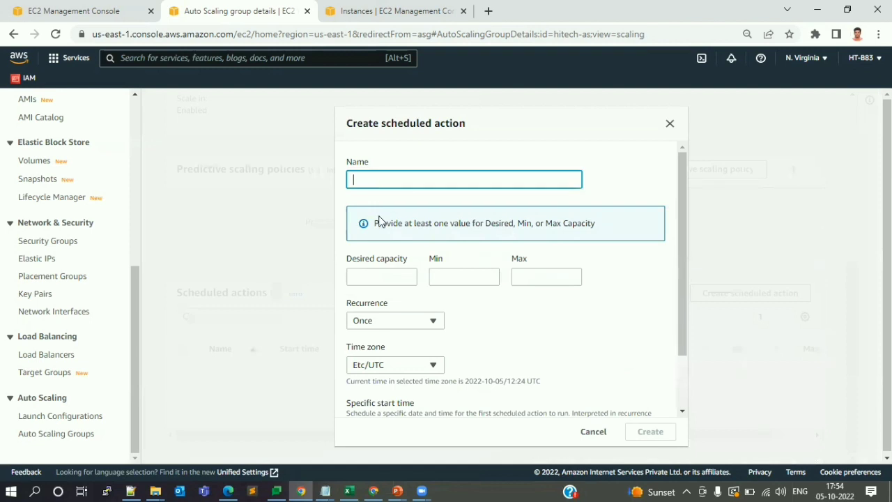
# Review the capacity, recurrence, time zone and start time fields for a new scheduled action, cancel it and inspect the scheduled actions section.
pyautogui.click(384, 277)
pyautogui.click(462, 276)
pyautogui.click(589, 275)
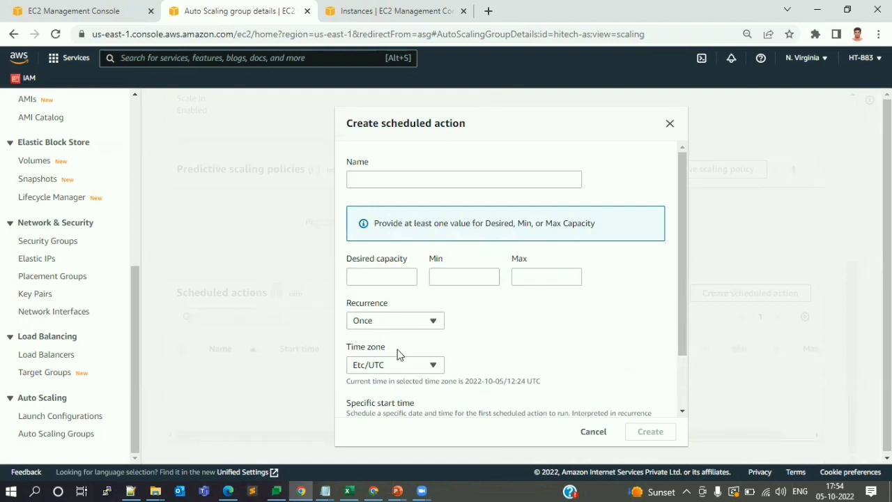
pyautogui.scroll(-1, 540, 354)
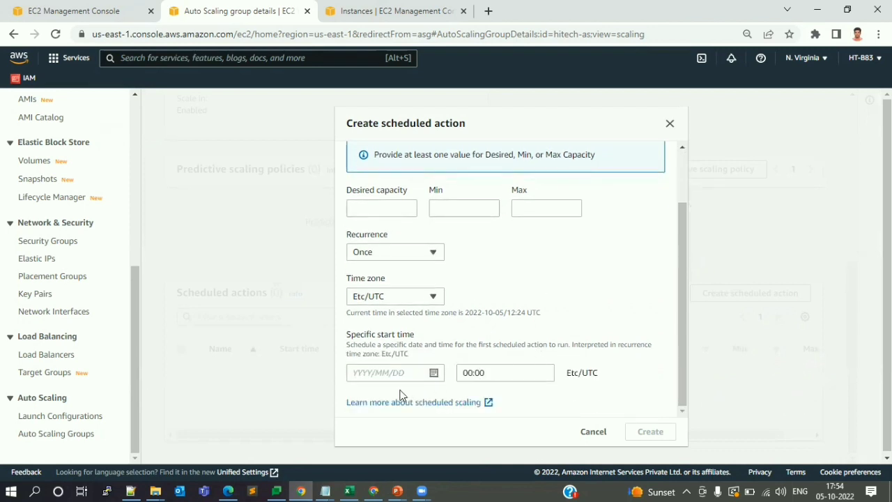
pyautogui.scroll(1, 418, 287)
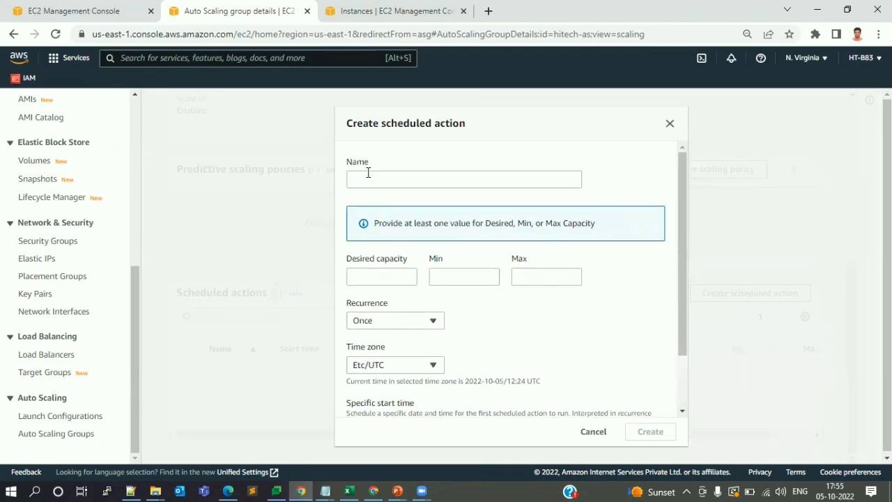
pyautogui.click(594, 432)
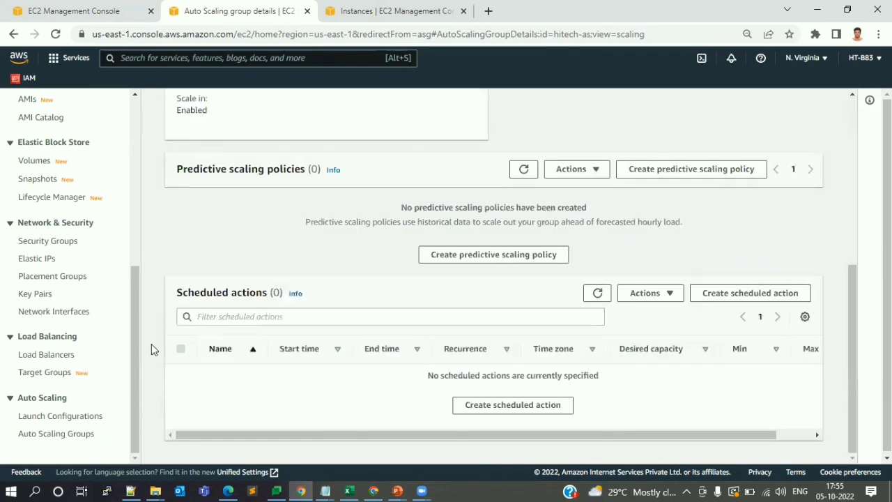
pyautogui.moveTo(171, 292); pyautogui.dragTo(602, 422)
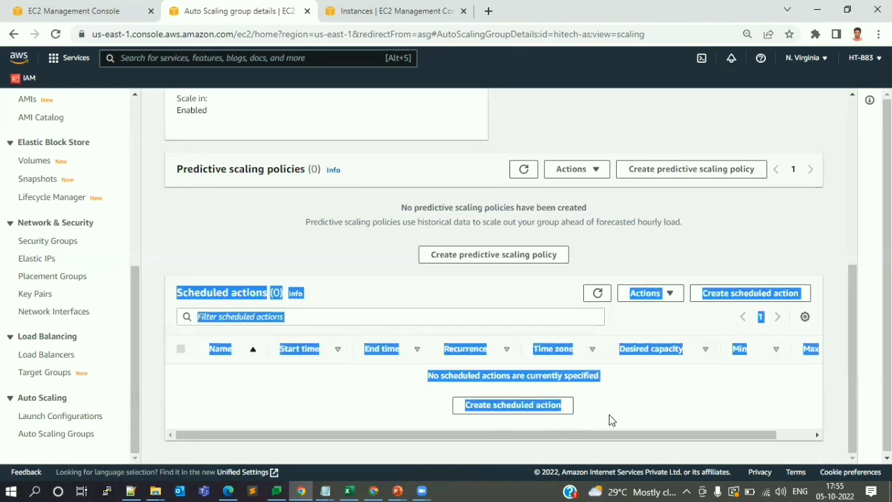
pyautogui.click(609, 421)
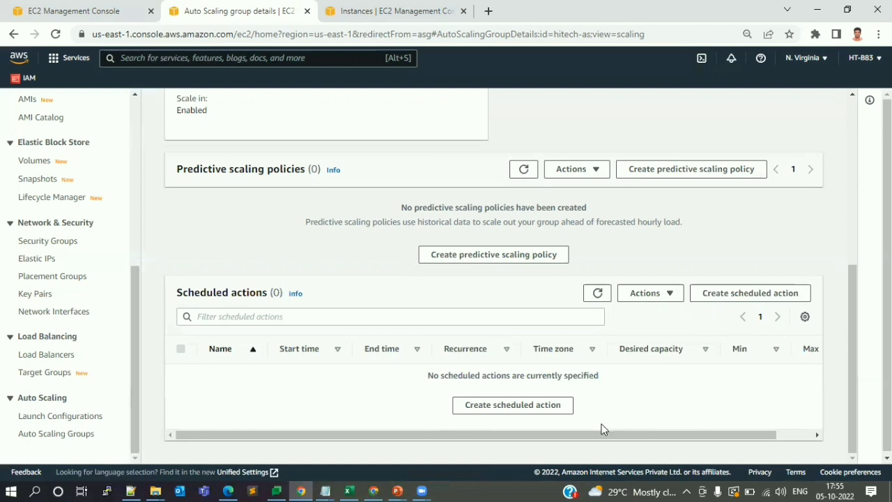
# Review the hitech-as group's dynamic scaling policy and scheduled actions for any configured schedule that conflicts with scaling.
pyautogui.click(496, 410)
pyautogui.scroll(5, 355, 400)
pyautogui.scroll(-5, 354, 396)
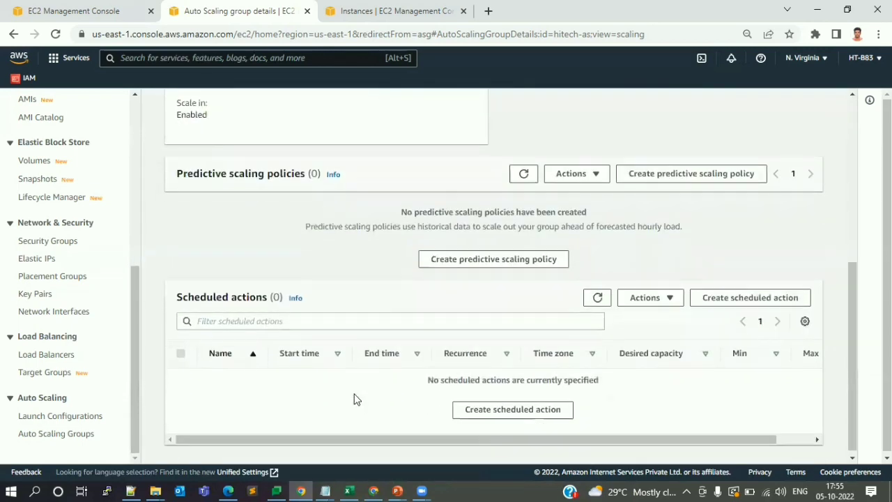
pyautogui.scroll(5, 354, 399)
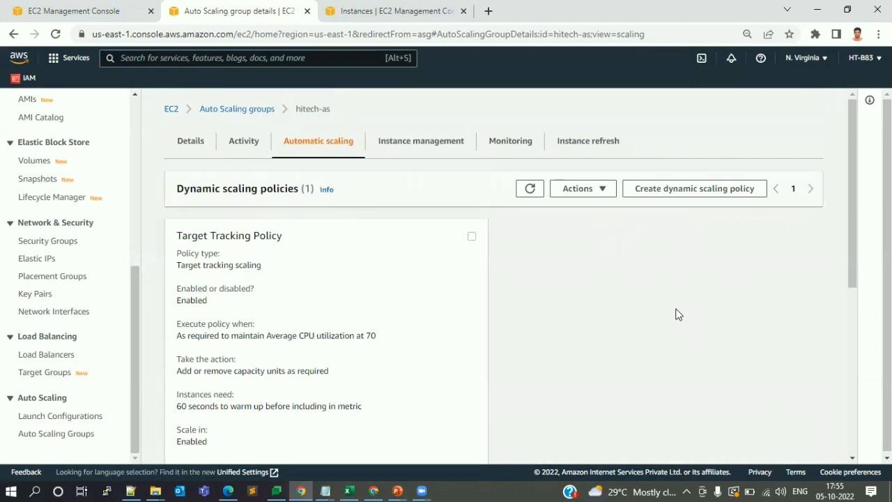
pyautogui.scroll(-5, 675, 313)
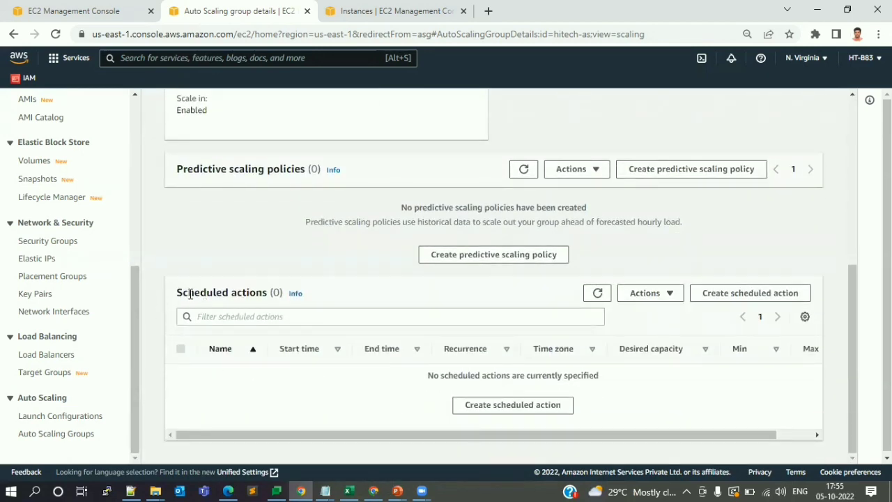
pyautogui.moveTo(189, 293); pyautogui.dragTo(265, 293)
pyautogui.moveTo(427, 375); pyautogui.dragTo(623, 376)
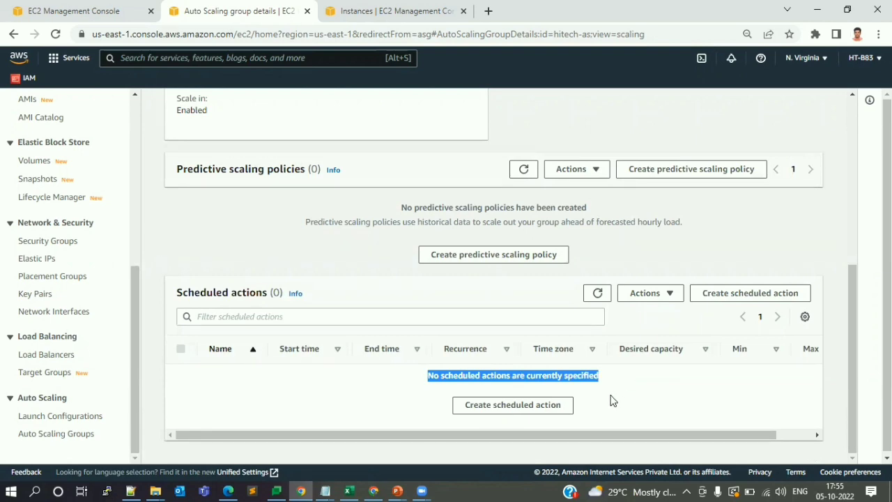
# Switch to the PowerPoint slideshow, reveal Point No 7 about suspended processes and return to the AWS console in Chrome.
pyautogui.hotkey('alt', 'Tab')
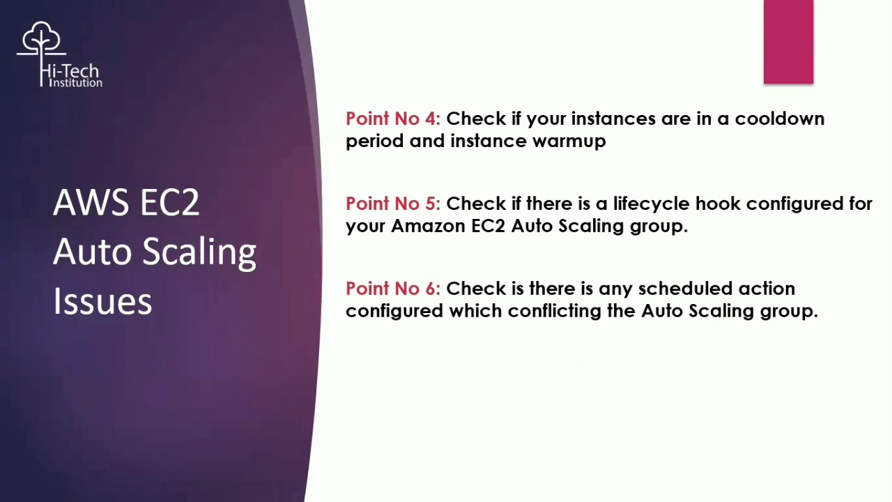
pyautogui.click(576, 349)
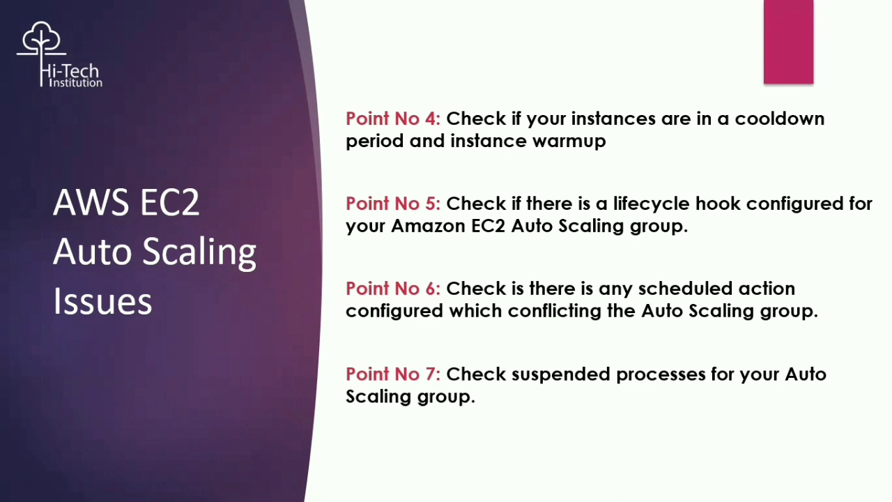
pyautogui.hotkey('alt', 'Tab')
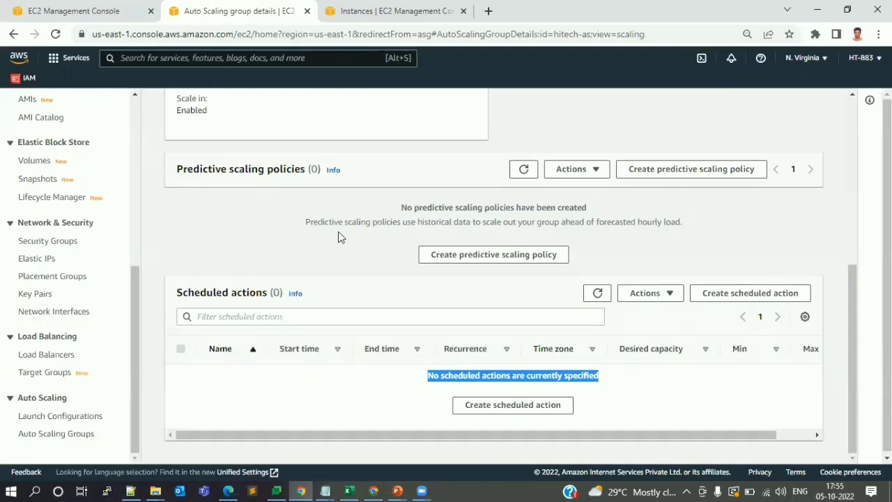
# Show the hitech-as group's details and examine the suspended processes under the advanced configurations.
pyautogui.scroll(5, 337, 233)
pyautogui.click(198, 147)
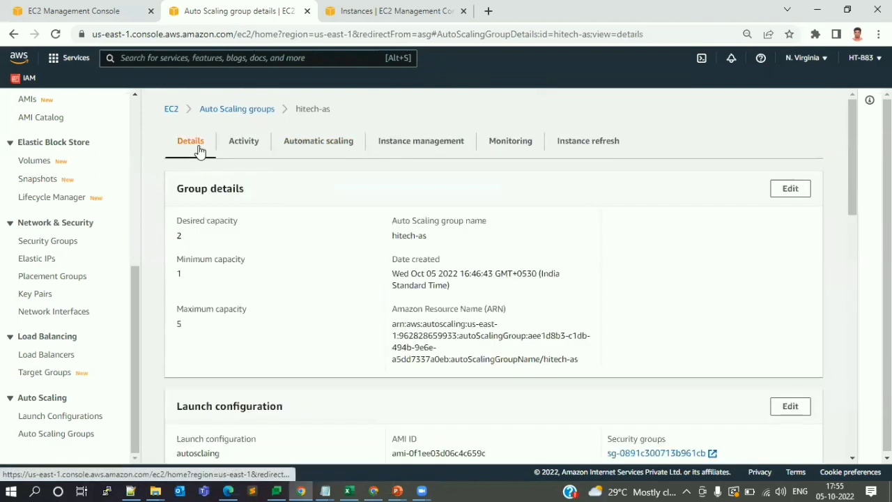
pyautogui.scroll(-12, 295, 307)
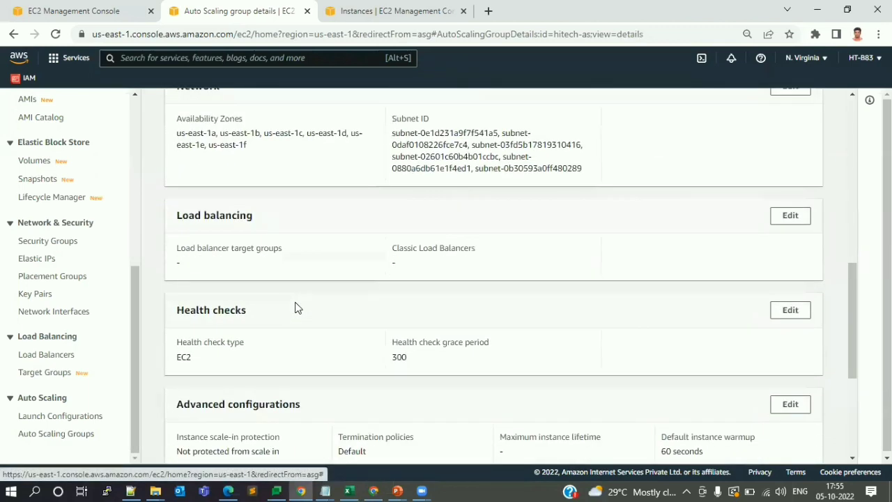
pyautogui.scroll(-1, 295, 308)
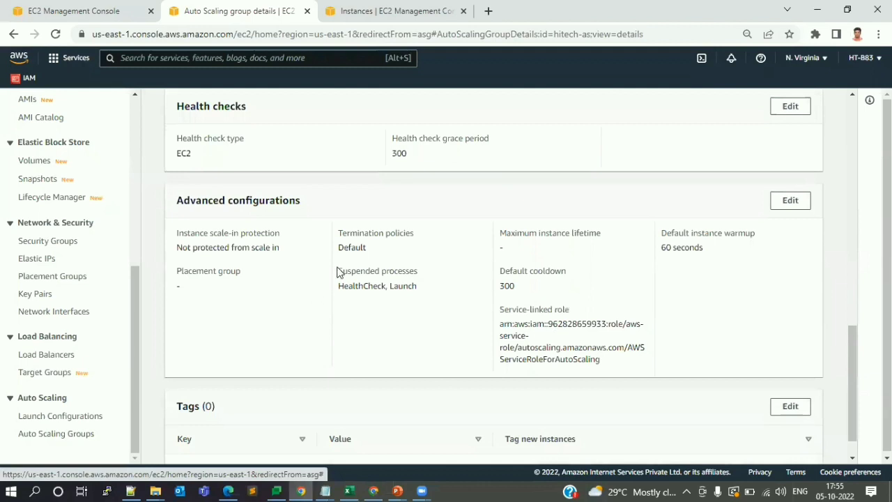
pyautogui.moveTo(338, 271); pyautogui.dragTo(389, 286)
pyautogui.moveTo(184, 208); pyautogui.dragTo(315, 201)
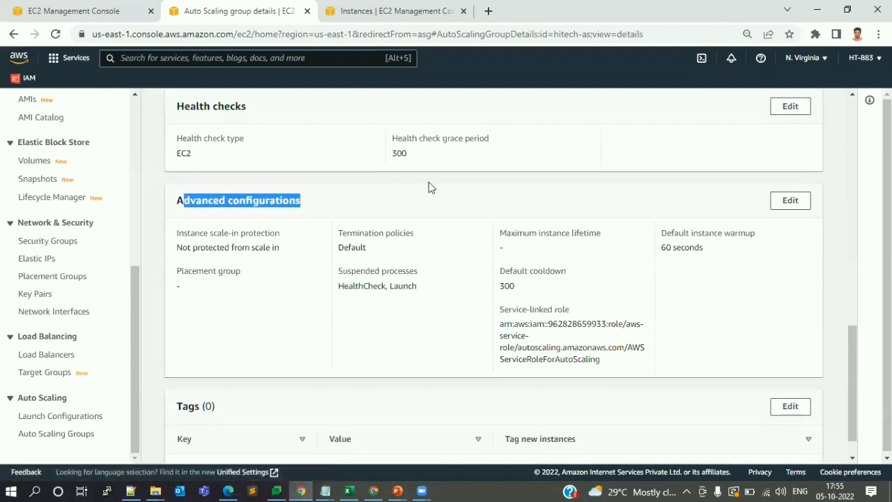
# Edit the group's advanced configurations and remove HealthCheck and Launch from the suspended processes.
pyautogui.click(784, 201)
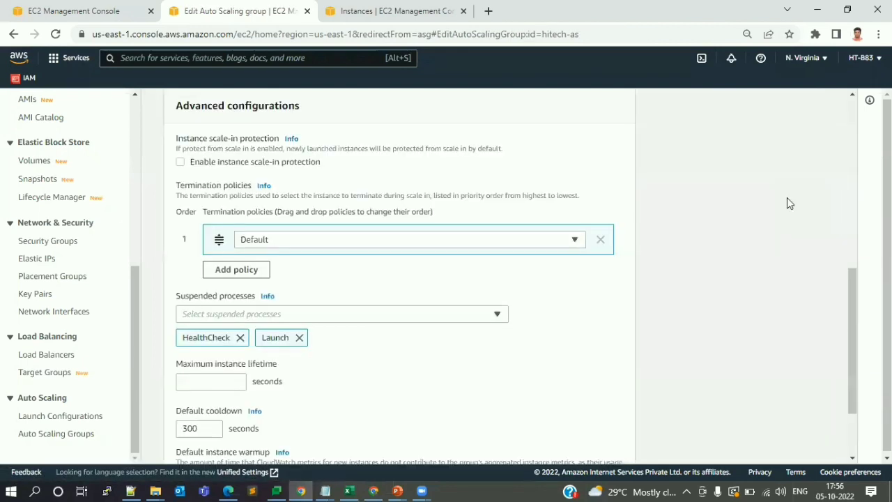
pyautogui.scroll(-1, 407, 358)
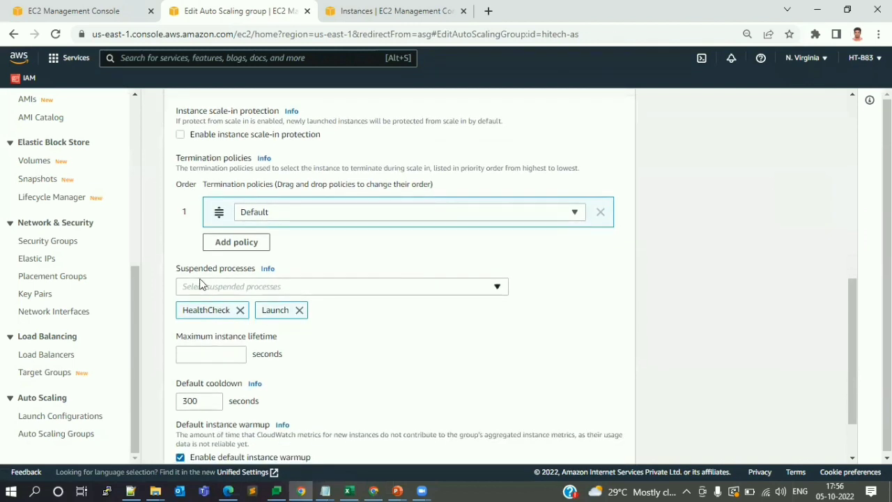
pyautogui.moveTo(276, 271); pyautogui.dragTo(237, 270)
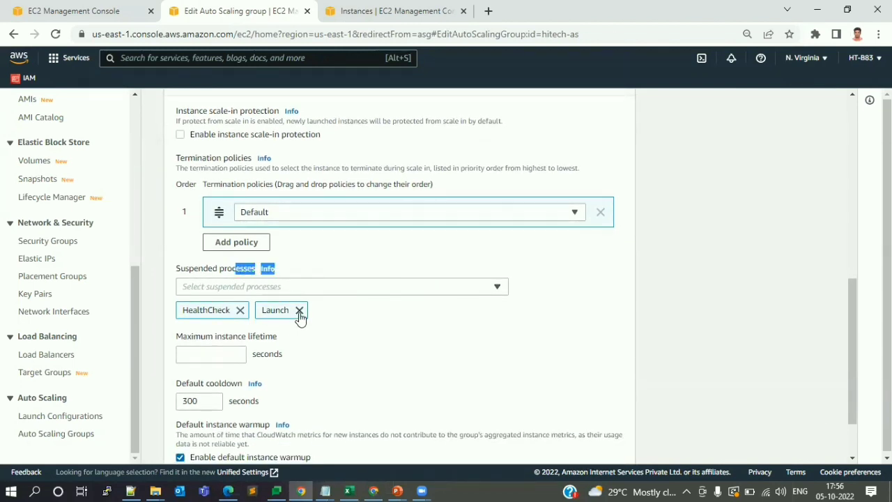
pyautogui.click(239, 310)
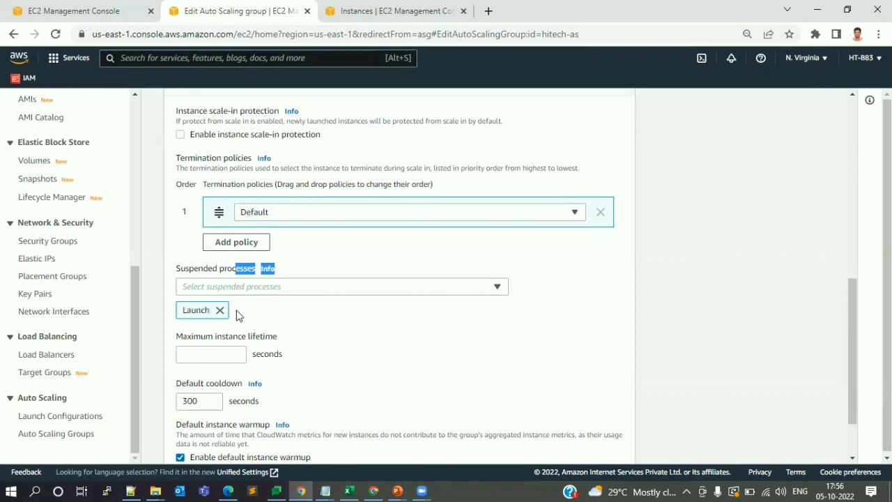
pyautogui.click(222, 310)
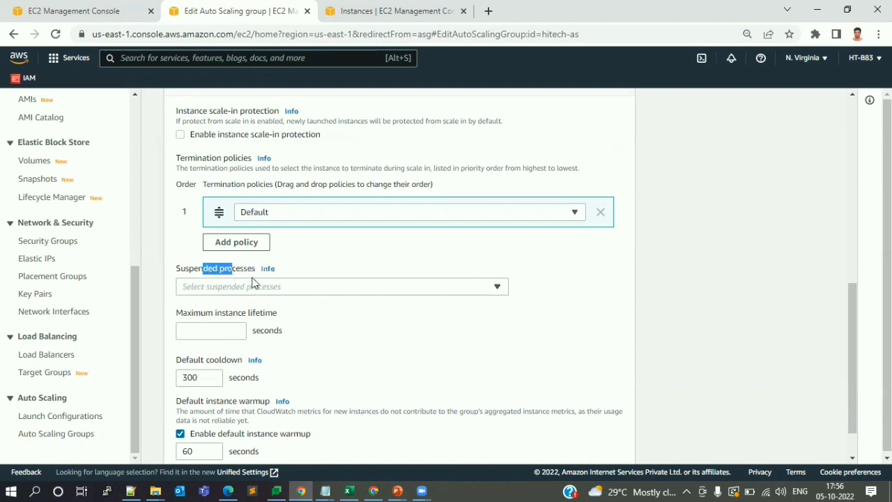
# Try Terminate, Launch and Health Check as suspended processes and clear all three selections again.
pyautogui.click(292, 292)
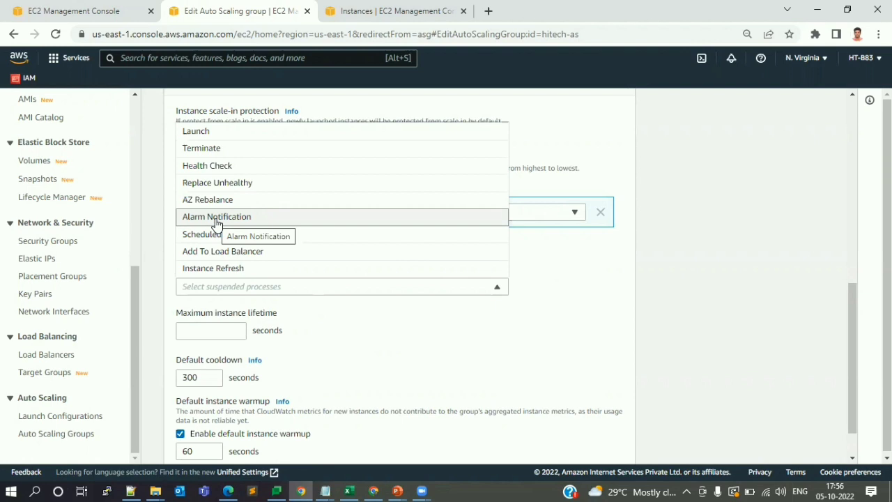
pyautogui.click(215, 148)
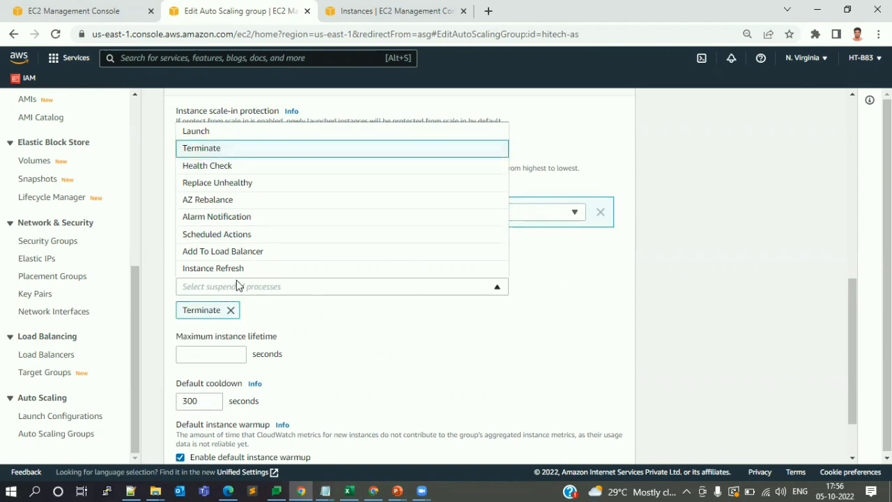
pyautogui.click(200, 133)
pyautogui.click(220, 168)
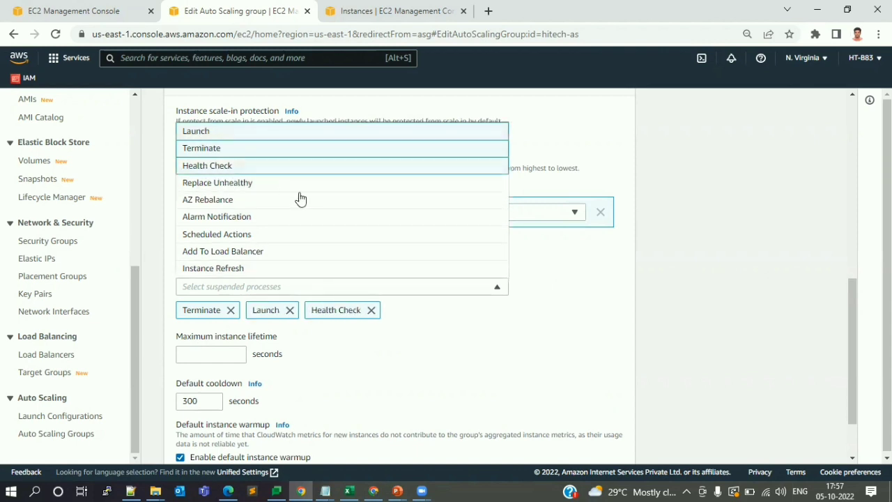
pyautogui.click(435, 364)
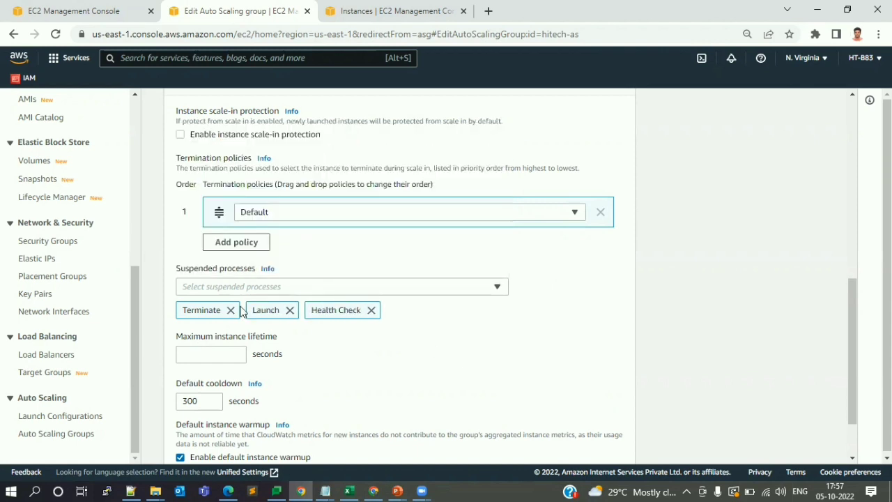
pyautogui.click(289, 310)
pyautogui.click(230, 310)
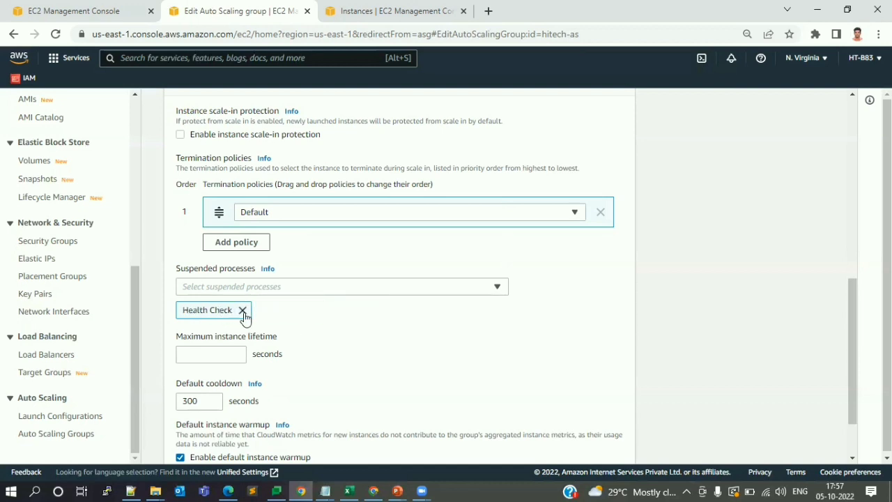
pyautogui.click(242, 311)
# Save the Auto Scaling group update and check the suspended processes value in its advanced configurations.
pyautogui.scroll(-1, 388, 355)
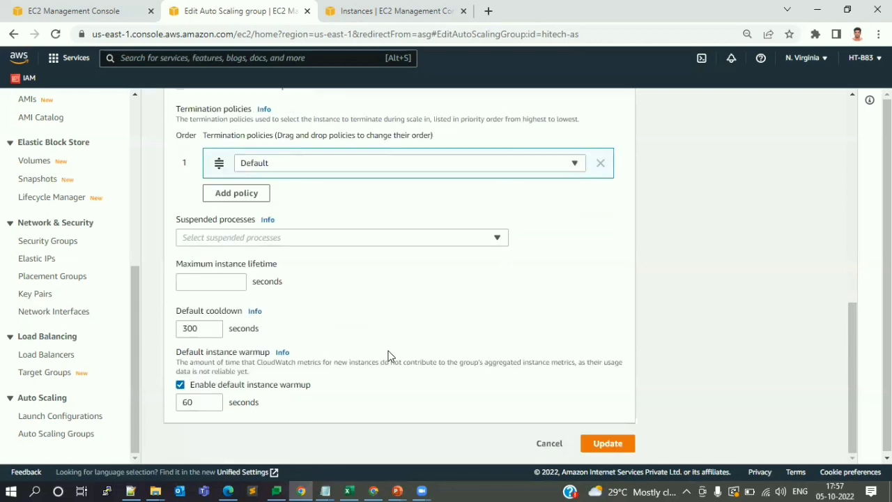
pyautogui.click(608, 441)
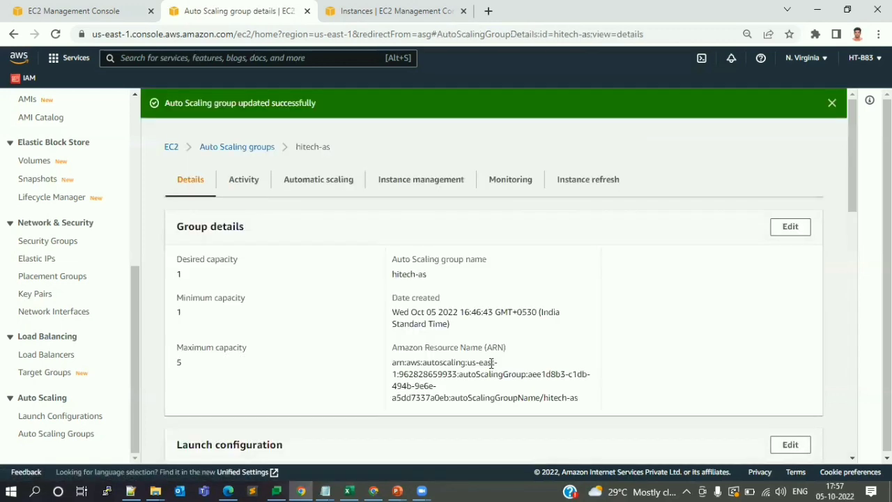
pyautogui.scroll(-10, 491, 363)
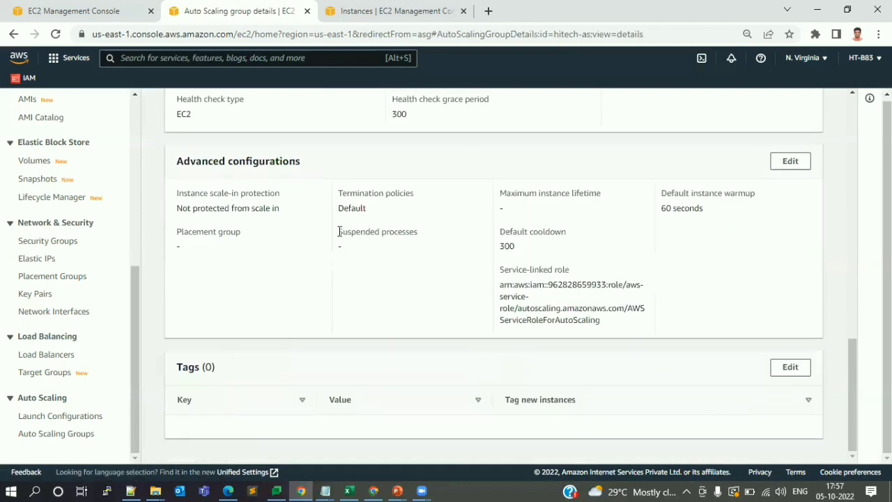
pyautogui.tripleClick(340, 232)
pyautogui.click(346, 249)
# Open the hitech-as group's activity history, refresh it and review the termination and launch entries.
pyautogui.scroll(3, 341, 247)
pyautogui.scroll(10, 340, 246)
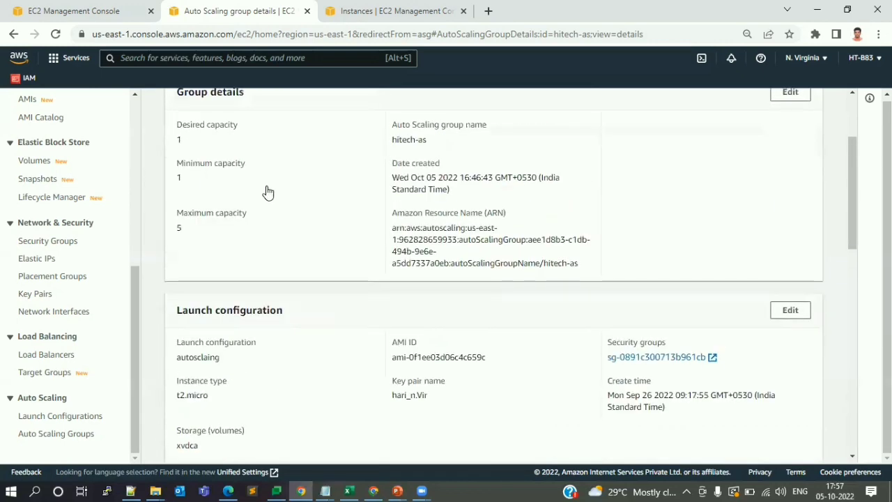
pyautogui.click(244, 178)
pyautogui.scroll(-3, 339, 320)
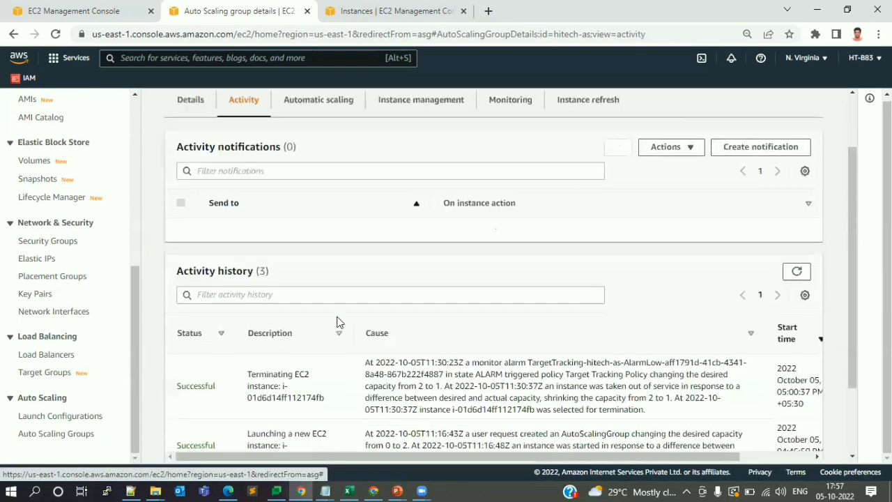
pyautogui.scroll(-1, 354, 223)
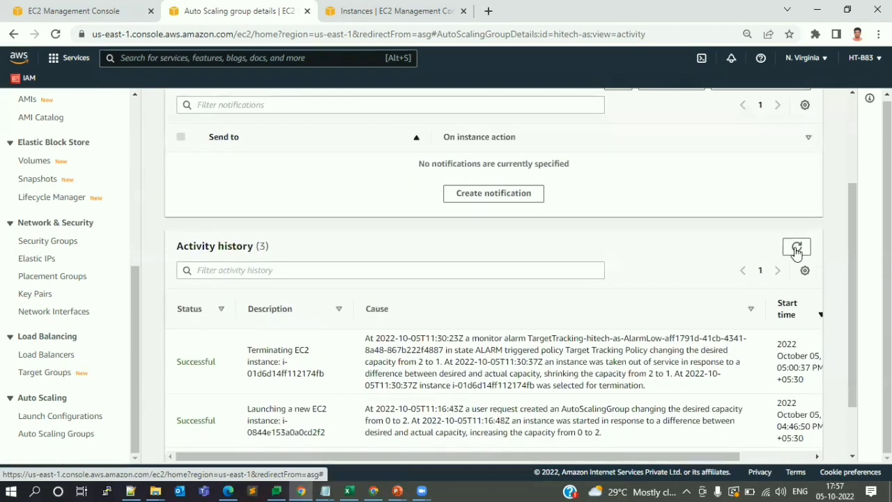
pyautogui.click(797, 249)
pyautogui.scroll(-2, 485, 330)
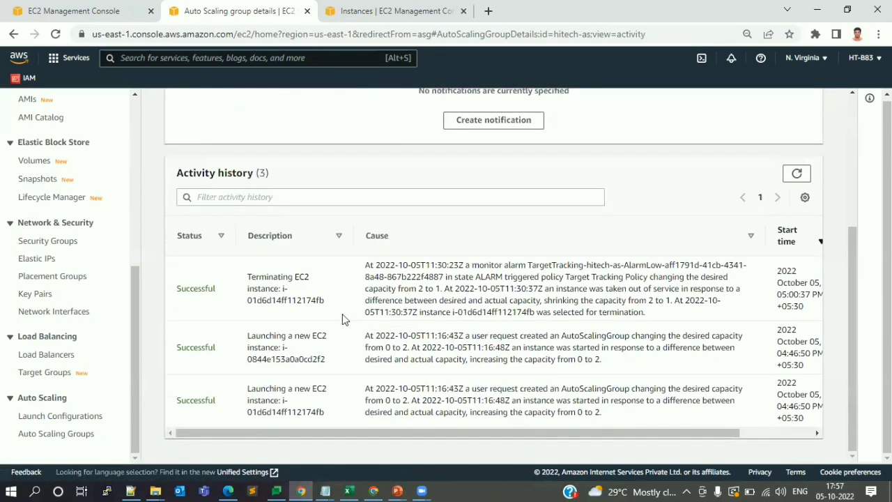
pyautogui.moveTo(275, 288); pyautogui.dragTo(349, 363)
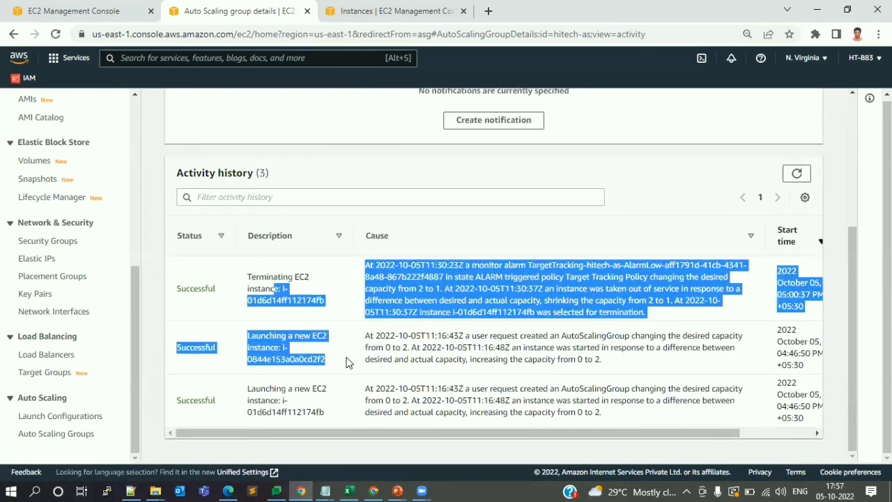
pyautogui.click(348, 279)
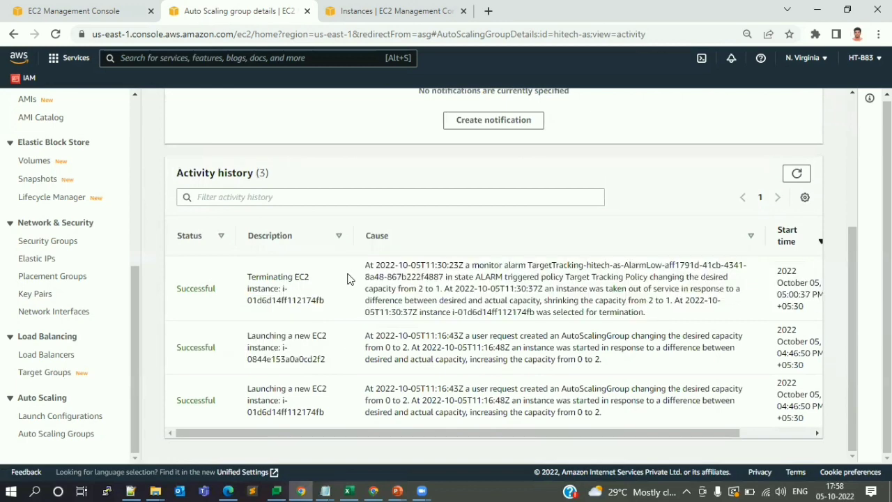
# Refresh the activity history again, check it for new entries and switch back to the PowerPoint slideshow.
pyautogui.click(802, 175)
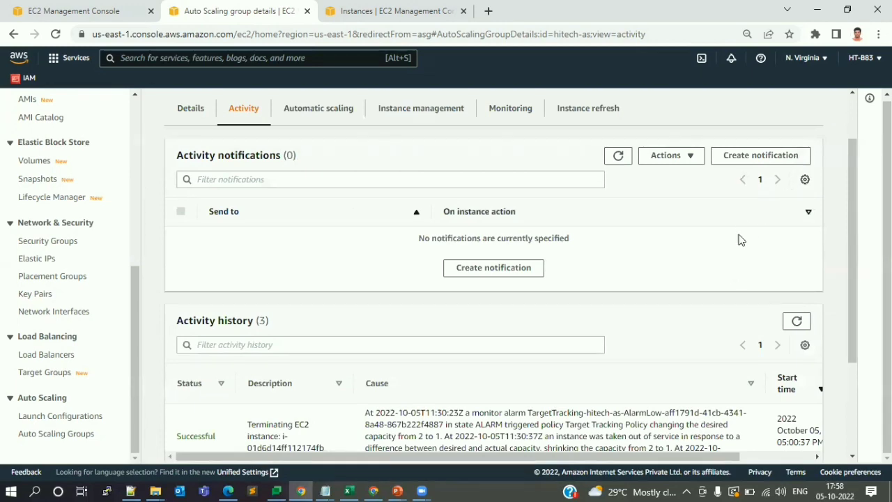
pyautogui.click(796, 328)
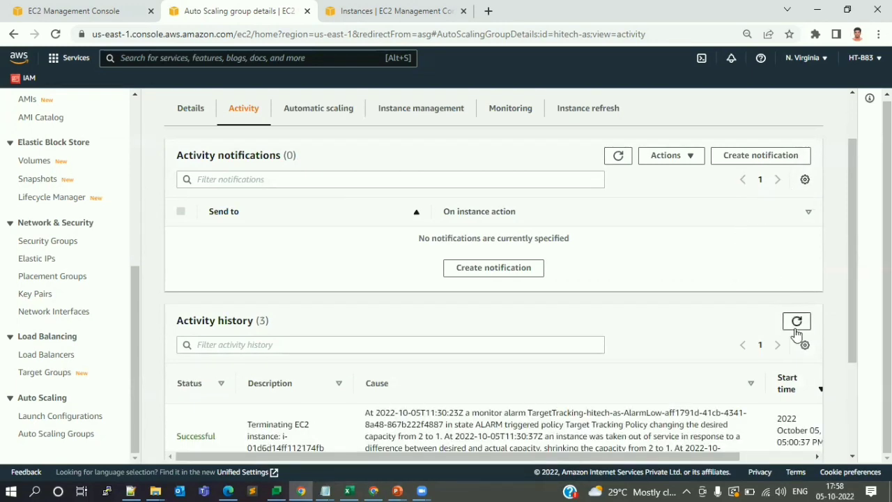
pyautogui.scroll(-2, 553, 364)
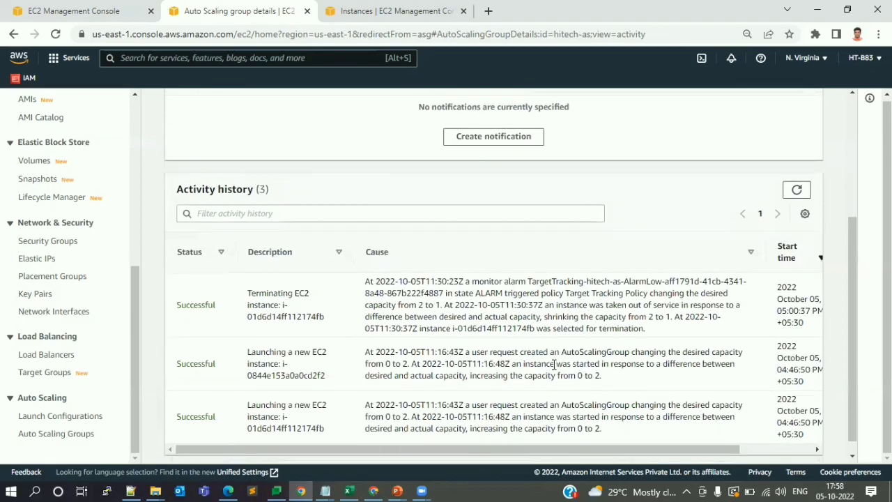
pyautogui.hotkey('alt', 'Tab')
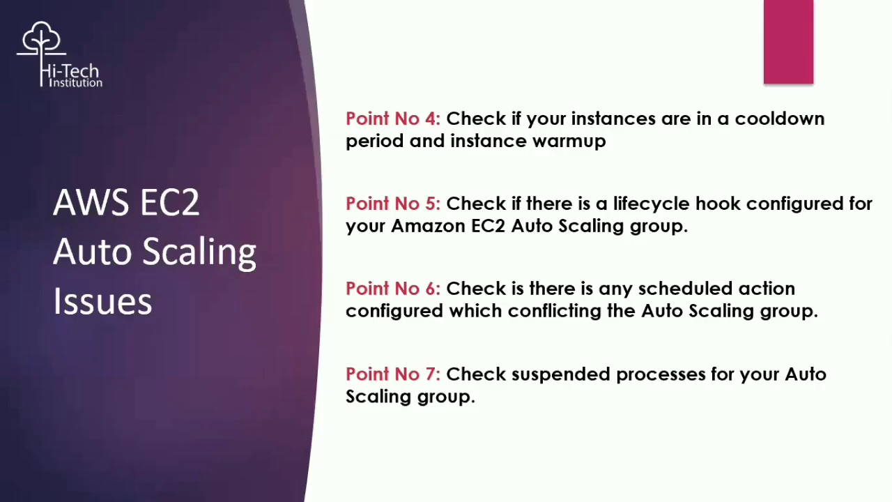